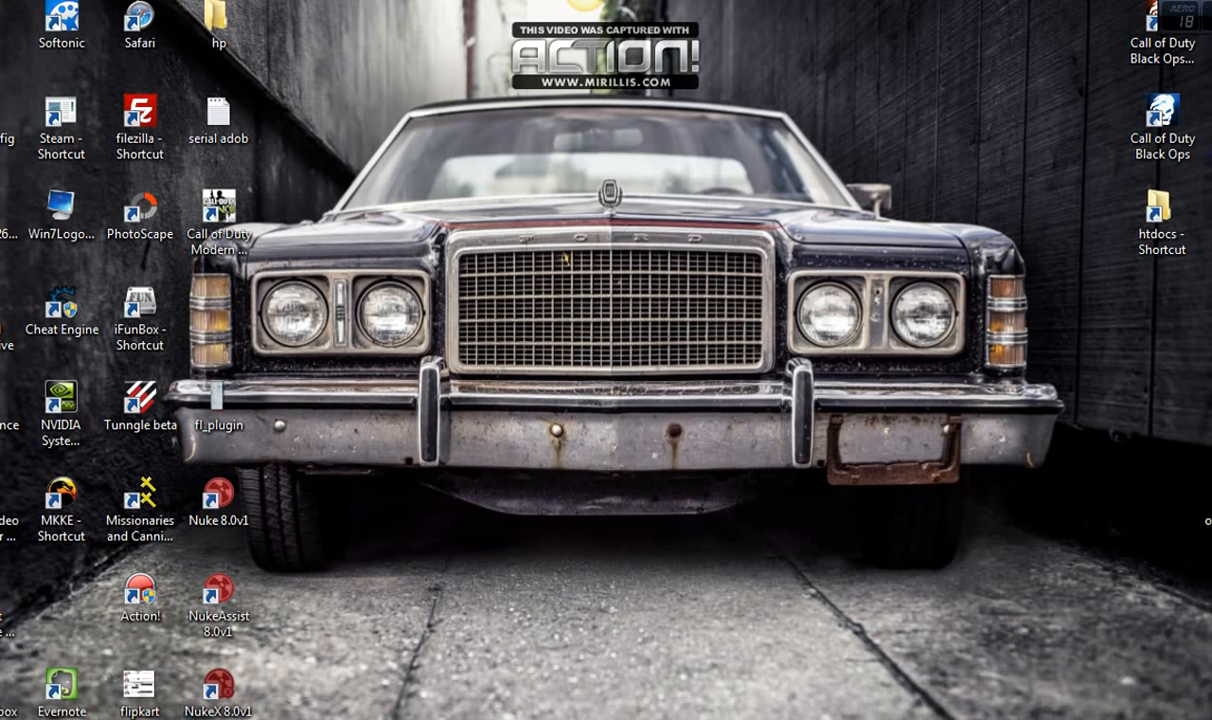
Review the OpenCart download page, highlighting the 2.0.0.0 release date of October 1, 2014
click(668, 719)
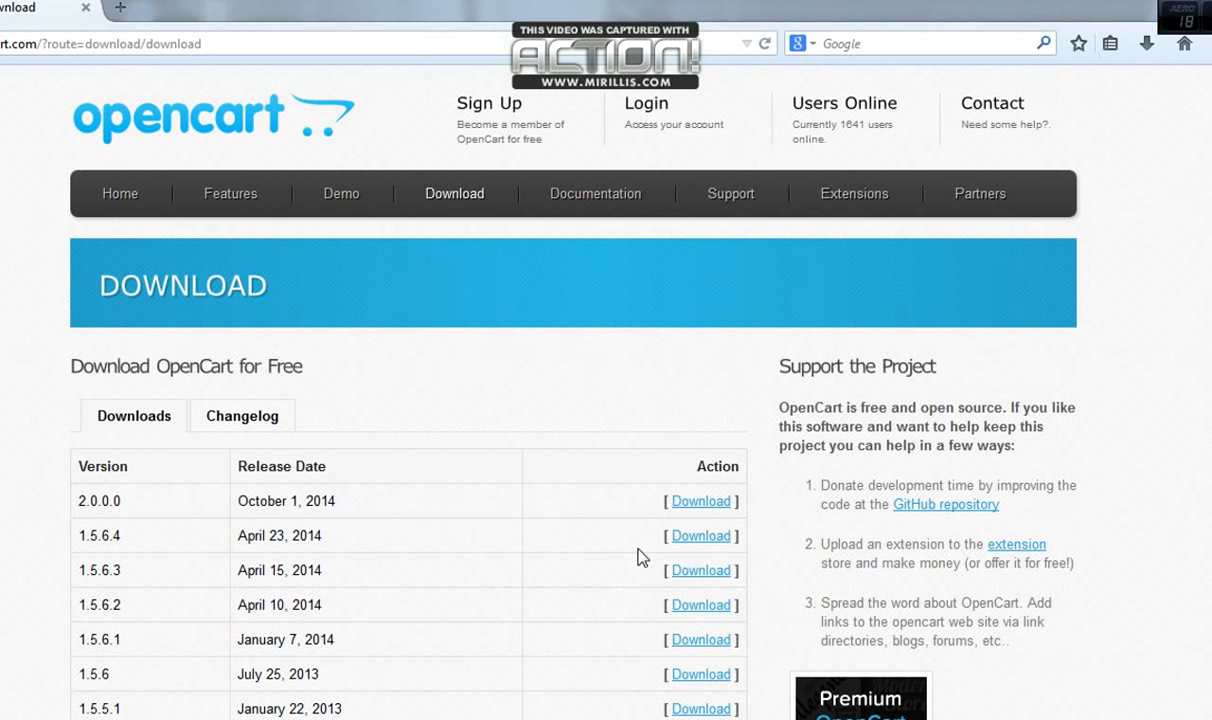
click(218, 47)
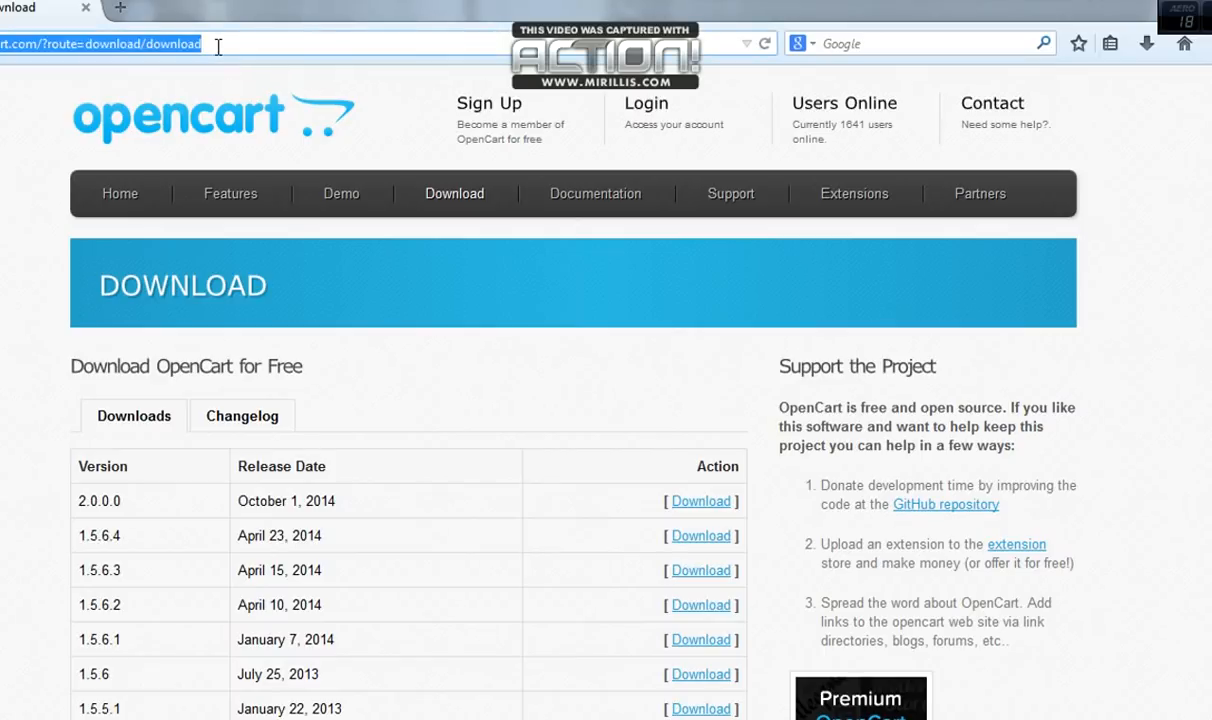
click(222, 45)
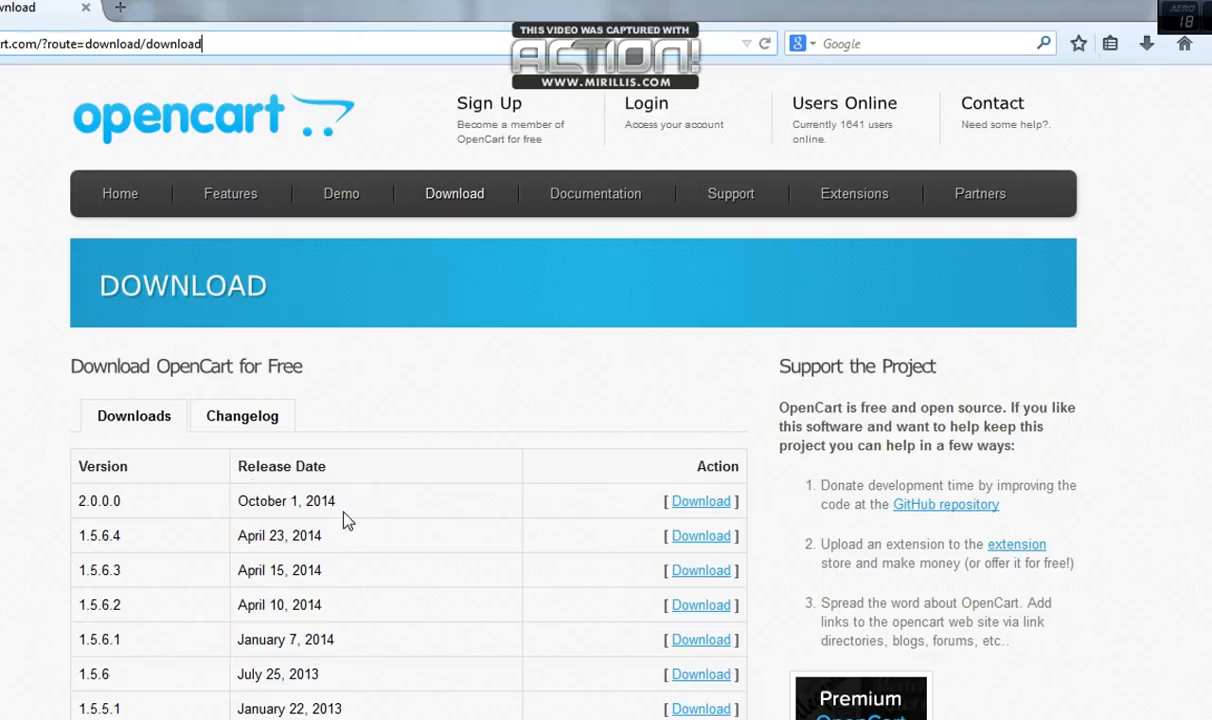
drag(337, 501, 232, 500)
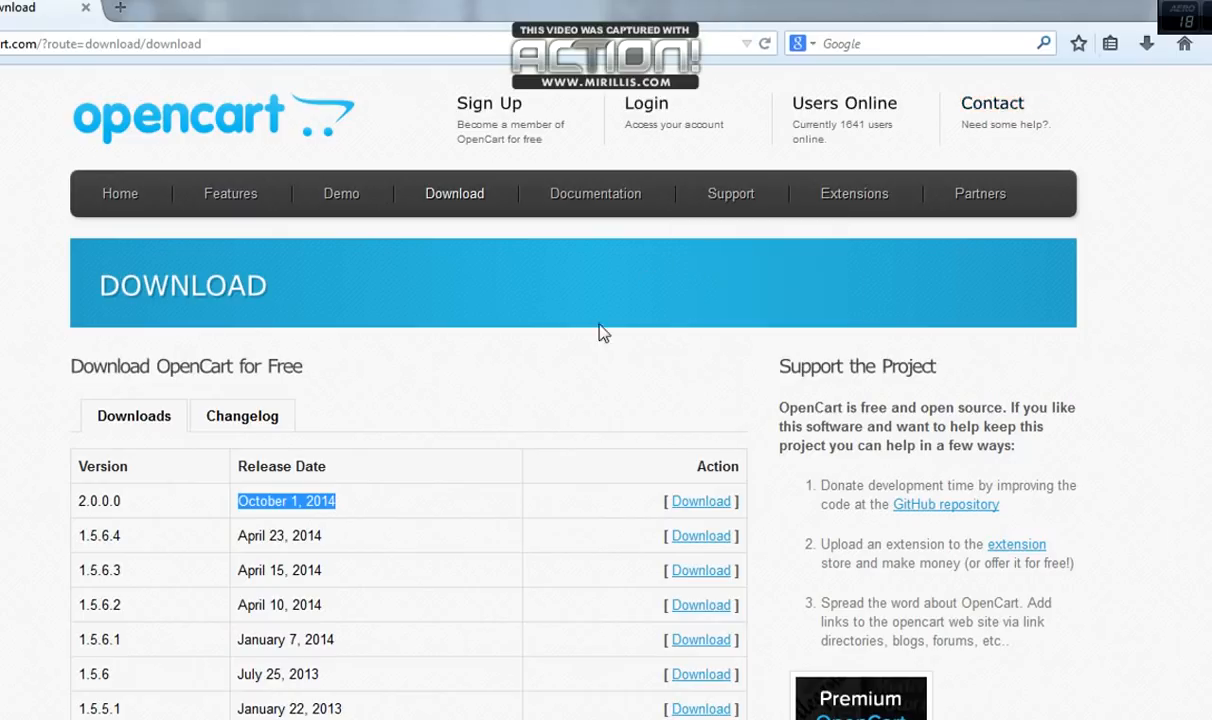
click(479, 347)
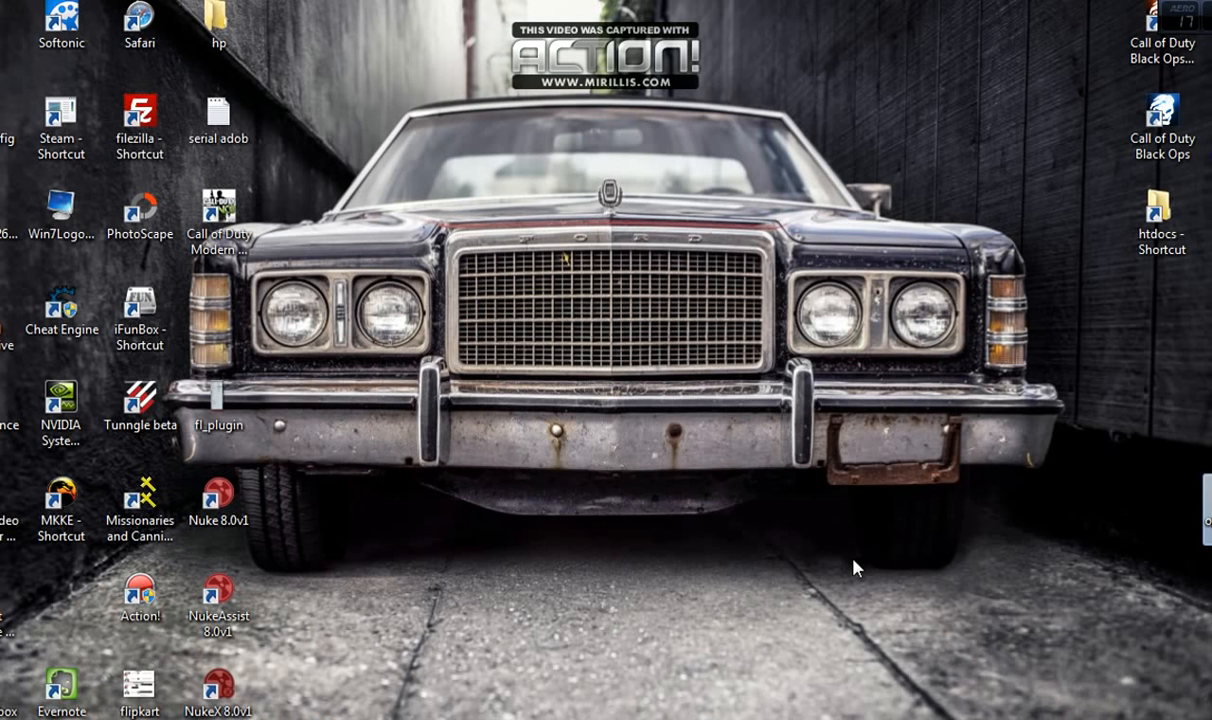
Place the opencart-2.0.0.0 zip on the desktop, move it into a new 'New folder' and open it
drag(1211, 500, 537, 118)
click(607, 148)
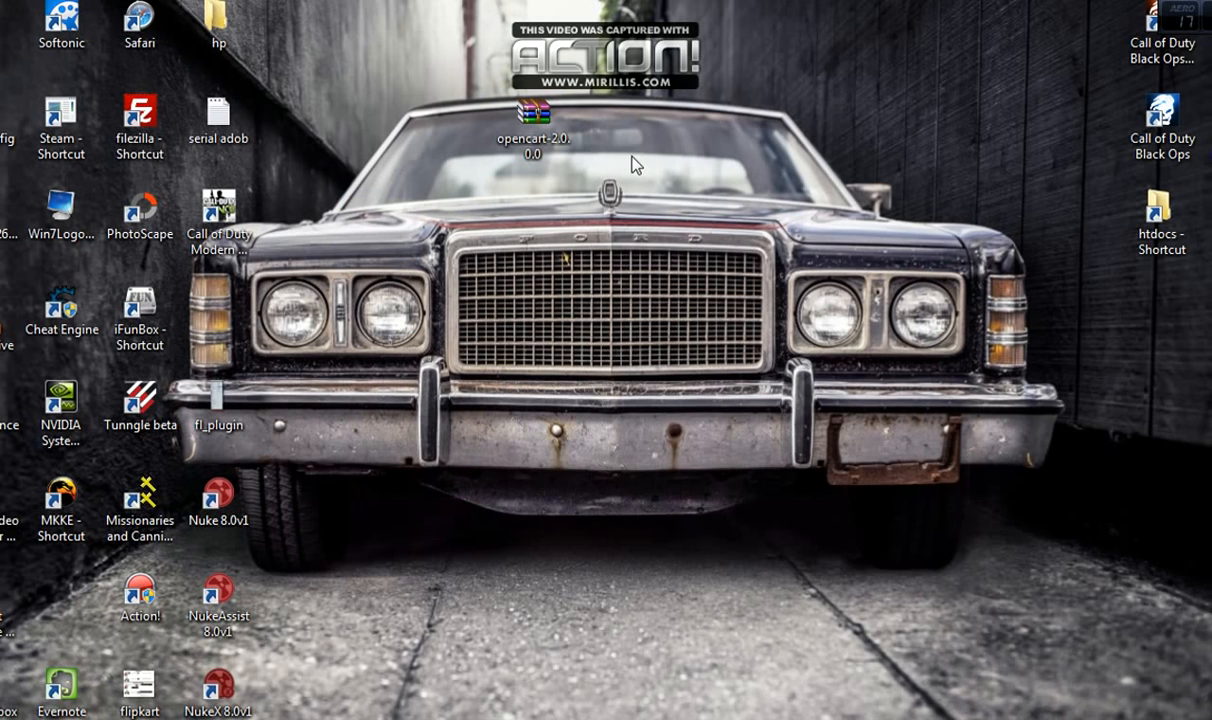
click(533, 122)
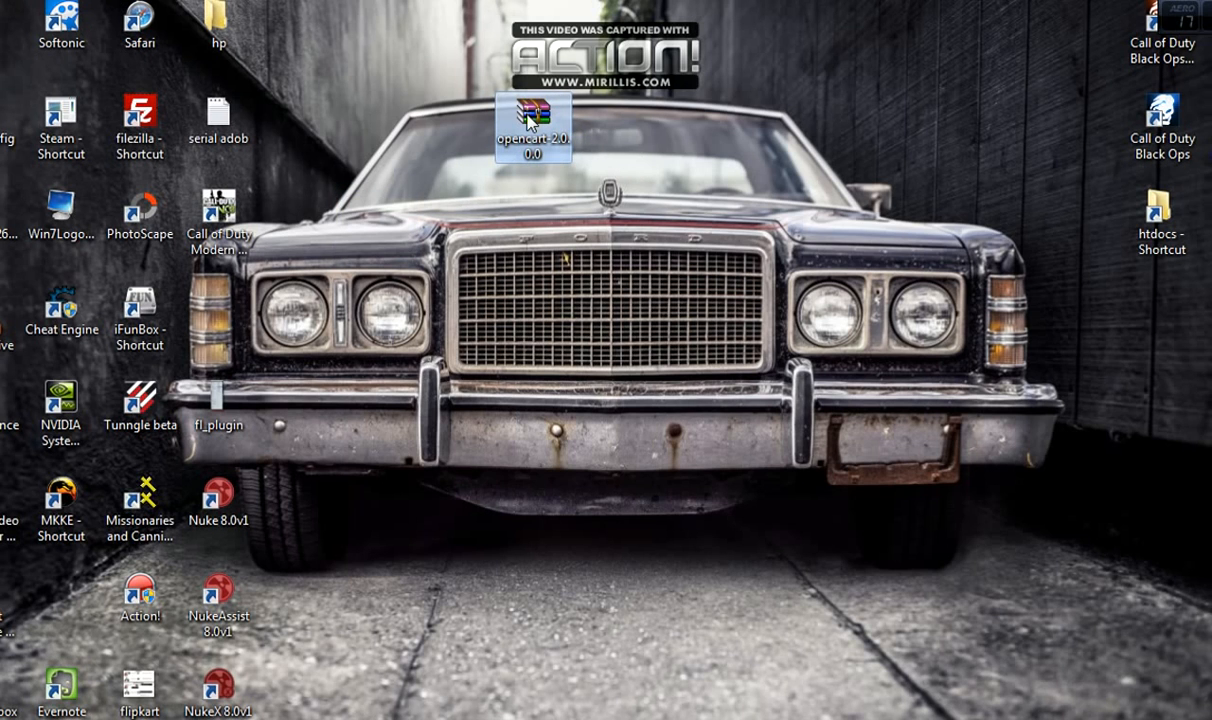
right_click(476, 202)
mouse_move(611, 513)
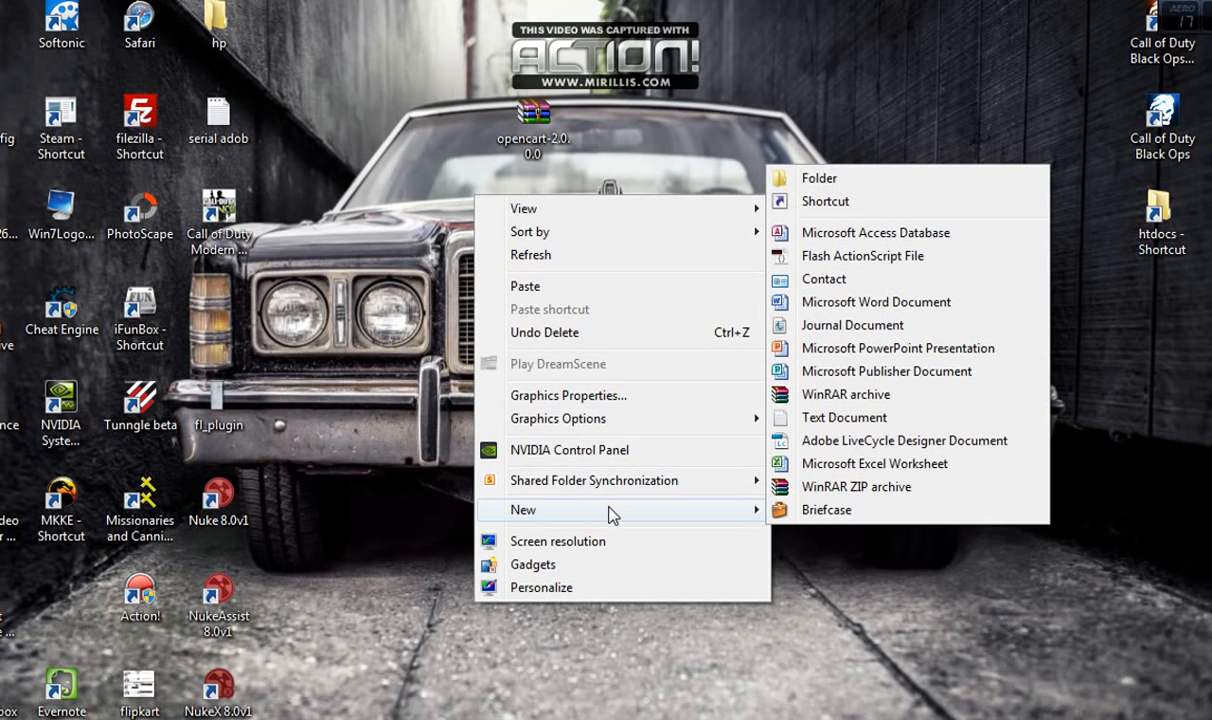
click(830, 178)
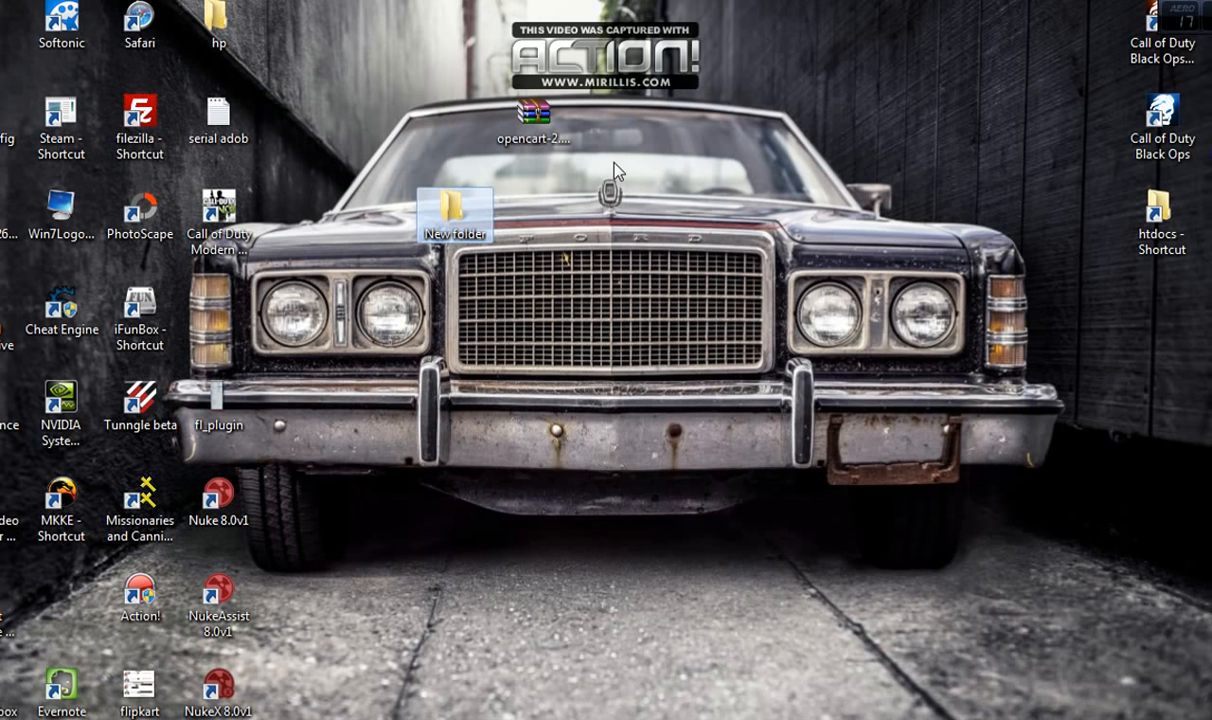
drag(535, 118, 449, 212)
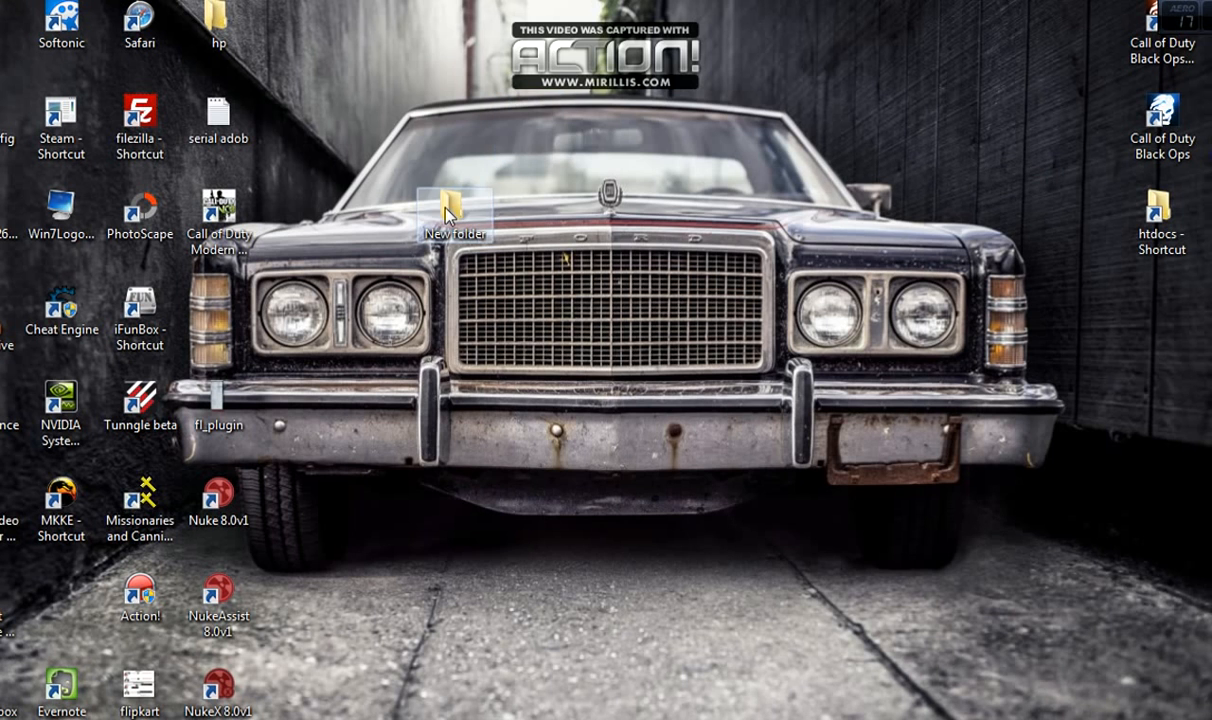
double_click(449, 212)
Extract the opencart-2.0.0.0 zip here with Extract Here
click(467, 212)
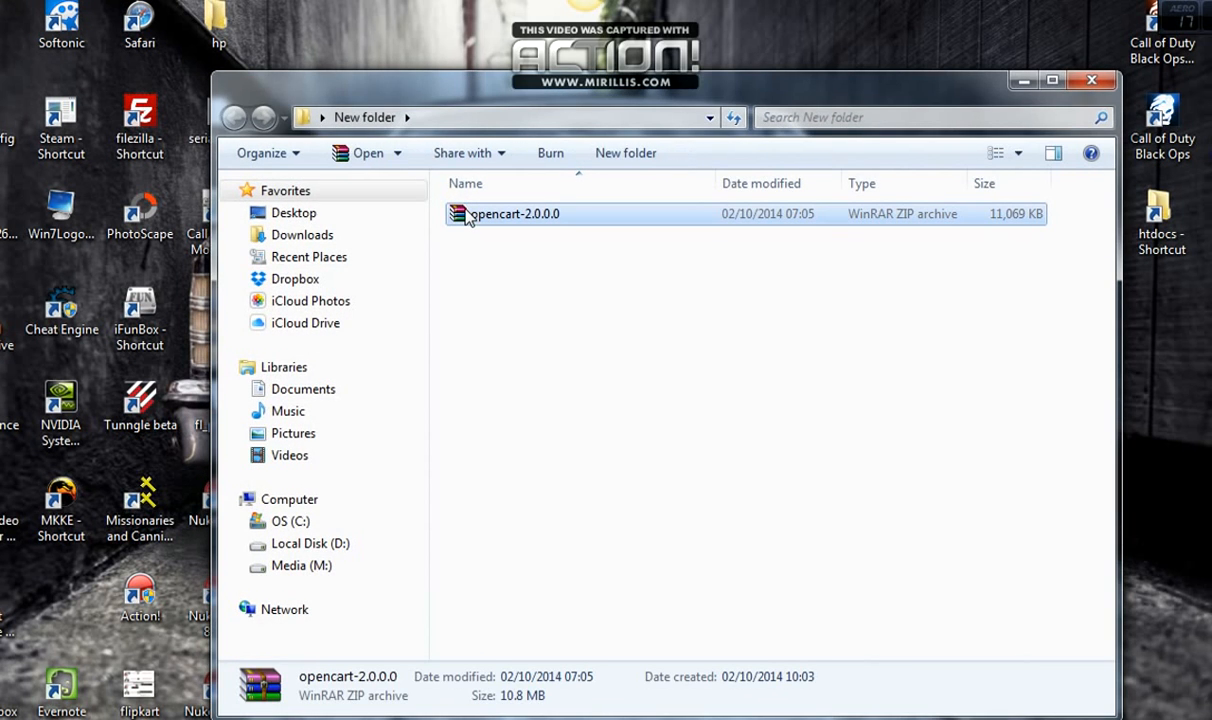
right_click(467, 214)
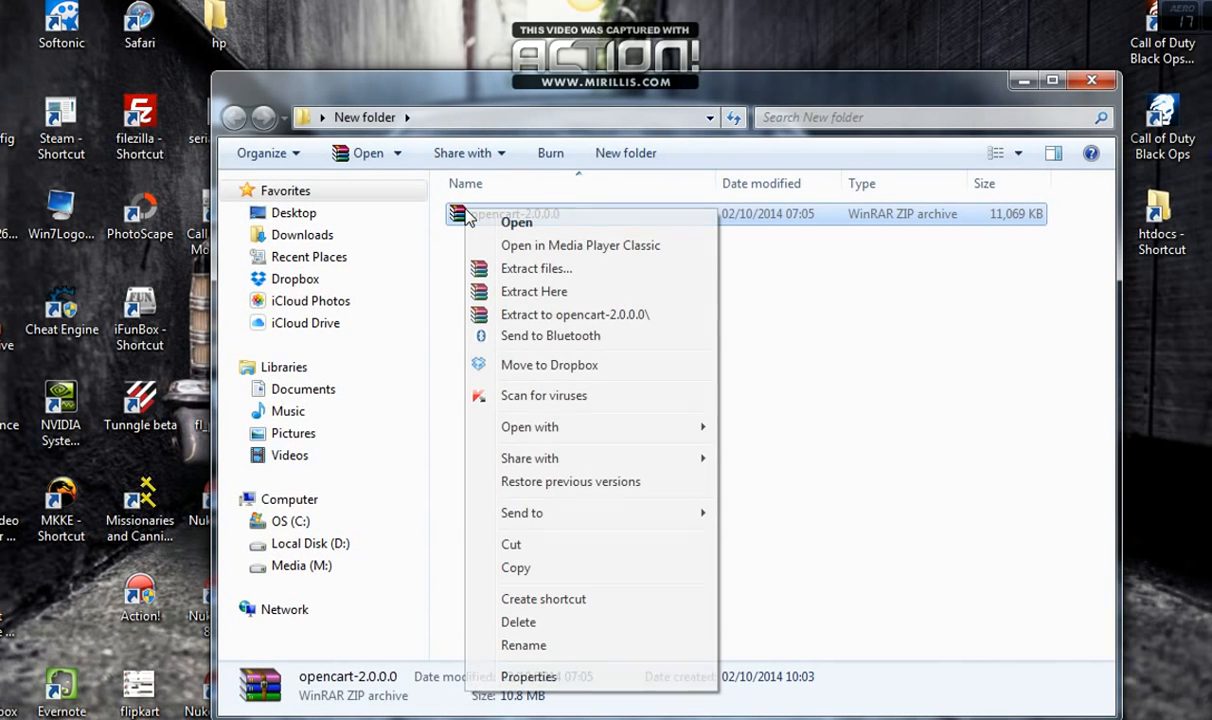
click(518, 291)
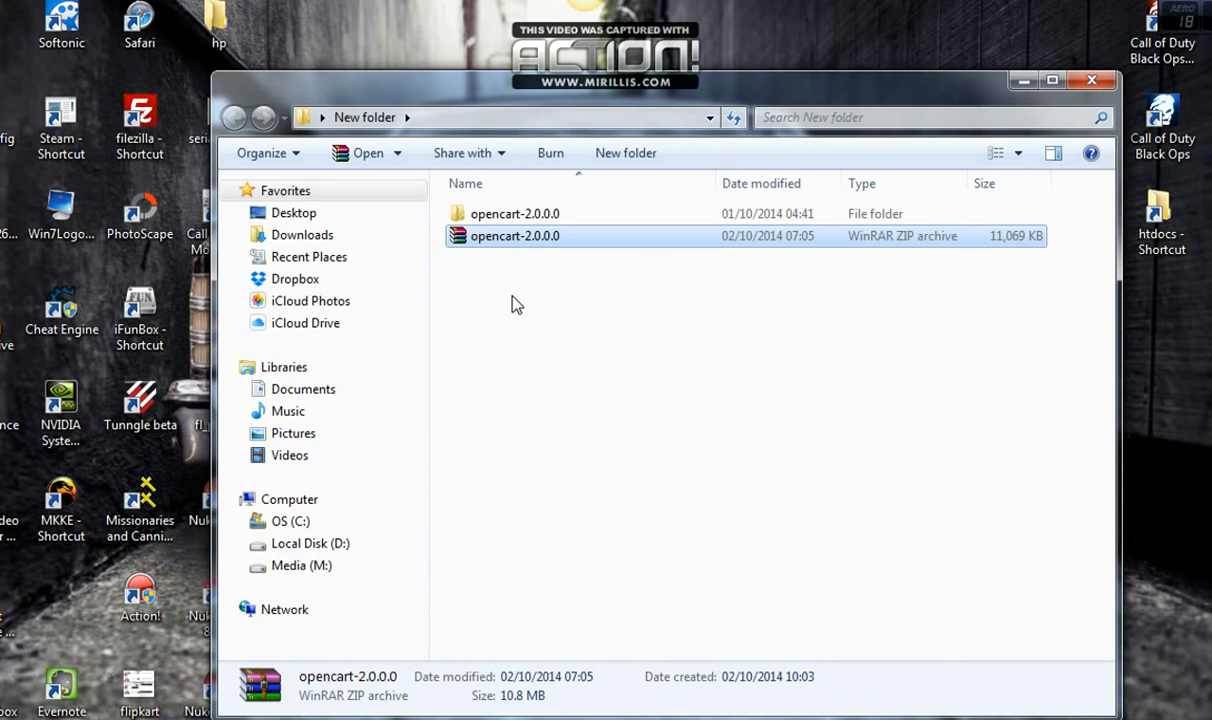
Delete the opencart-2.0.0.0 zip to the Recycle Bin, keeping the extracted folder
click(505, 214)
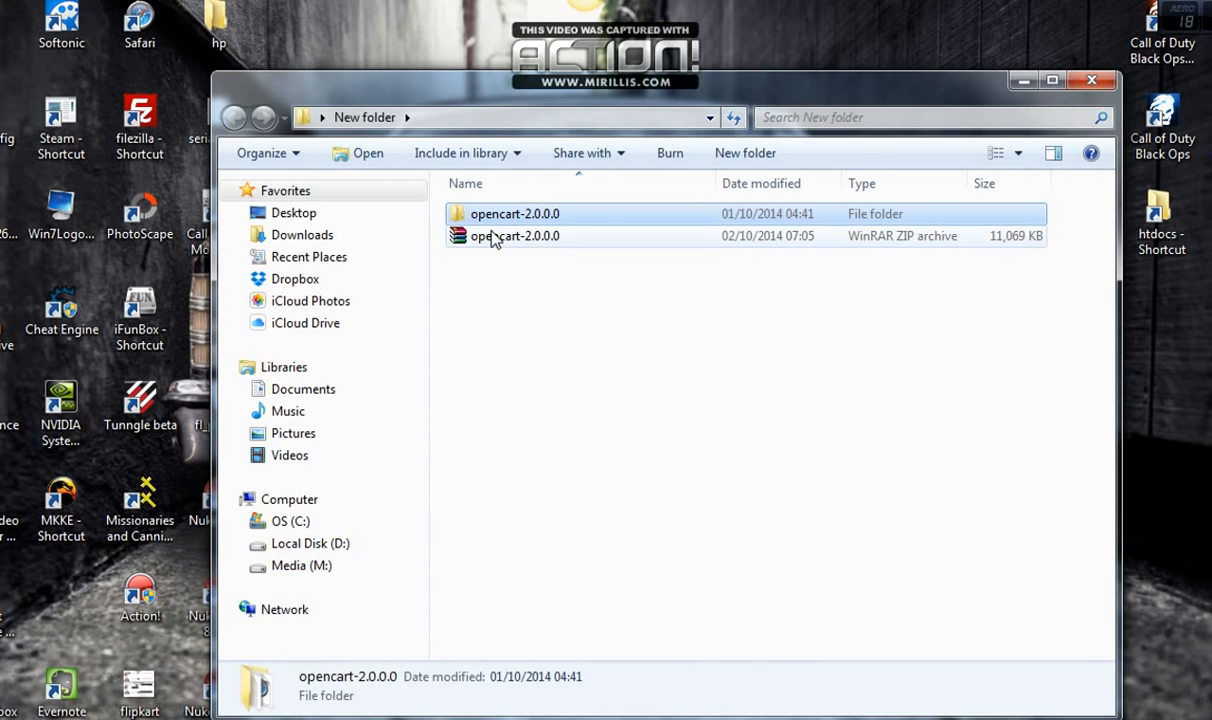
click(494, 240)
key(Delete)
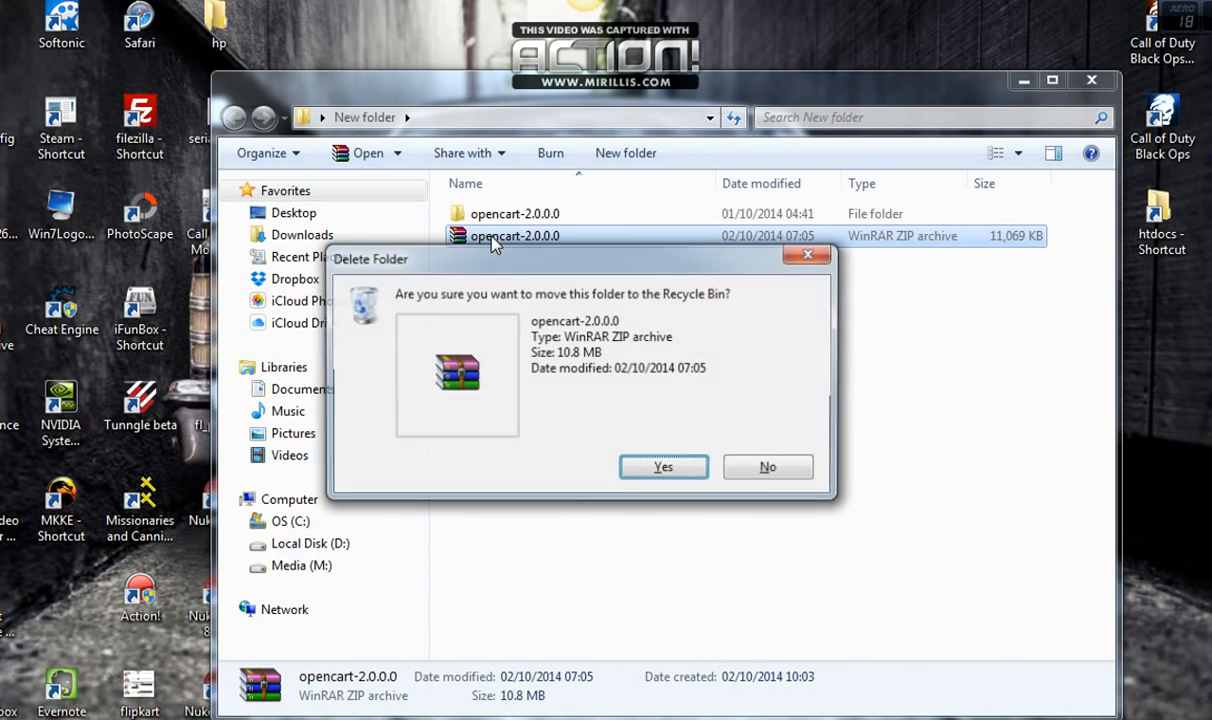
key(Return)
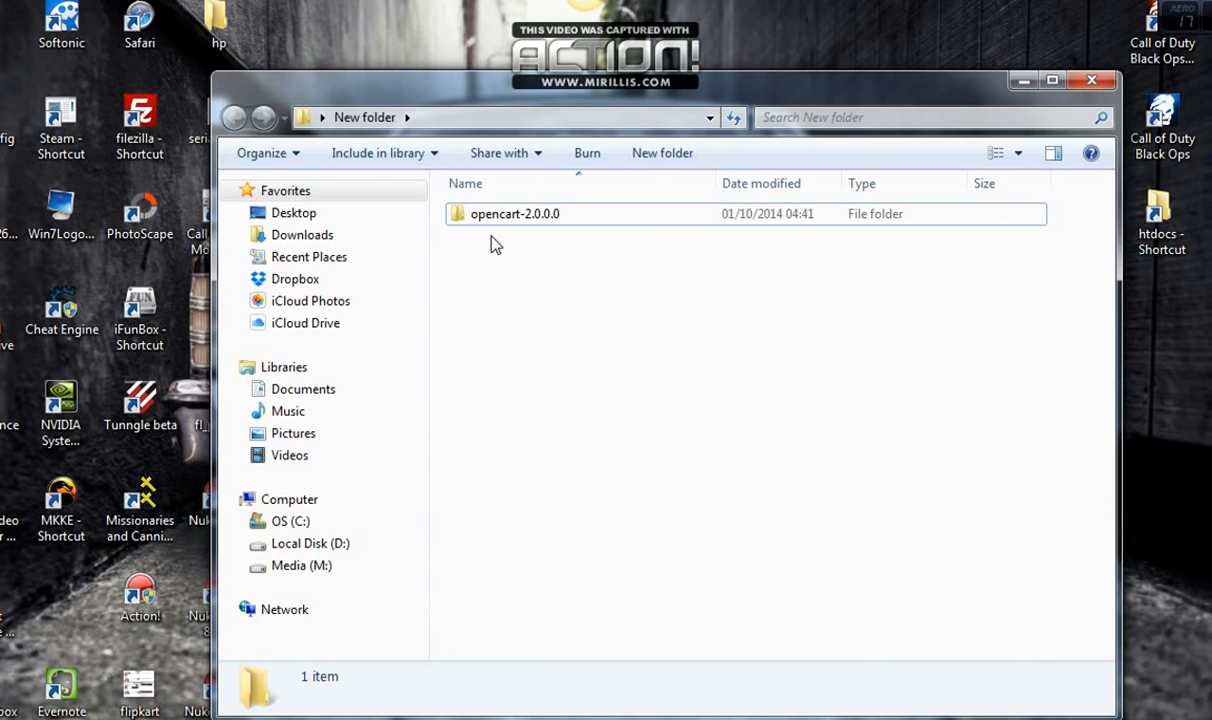
key(super)
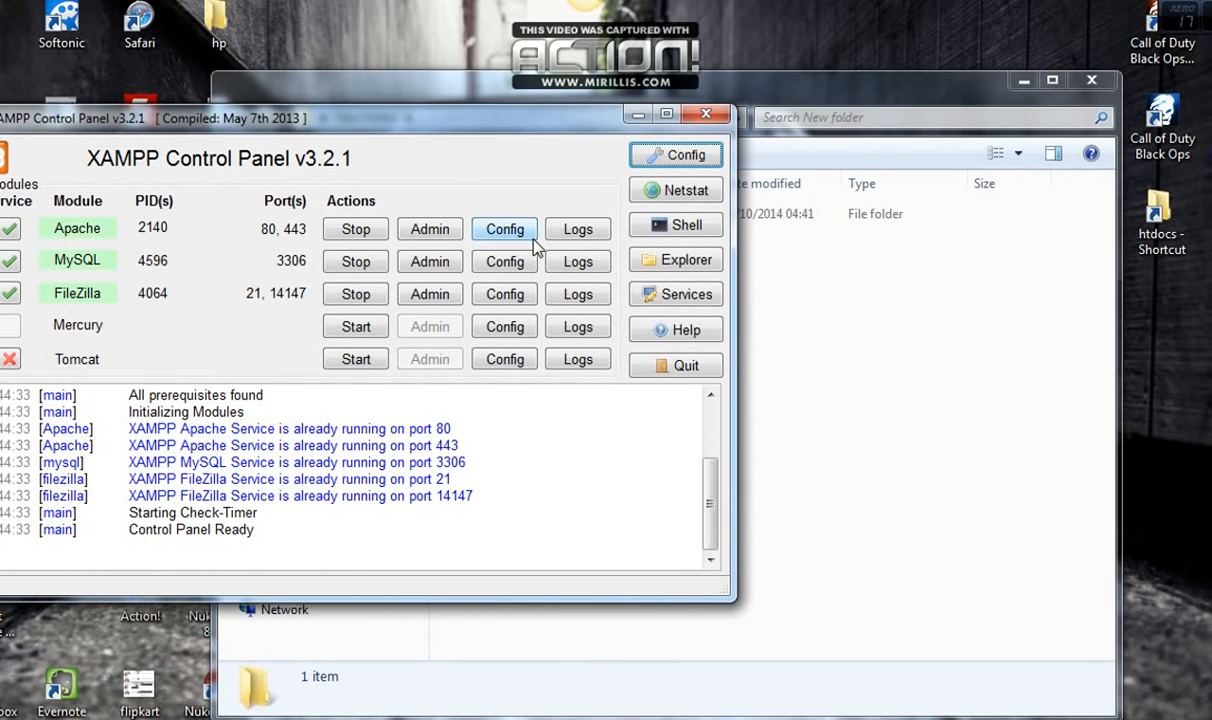
Move the XAMPP Control Panel aside, check that Apache and MySQL are running, then minimize it
drag(434, 130, 675, 162)
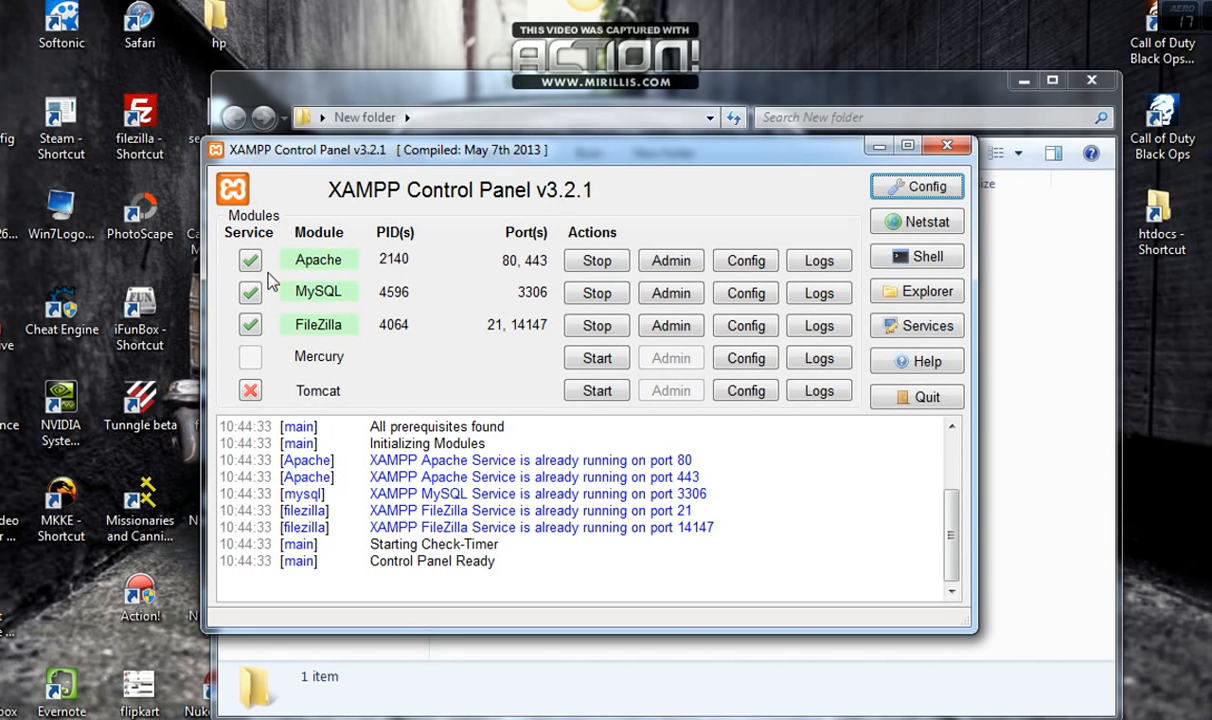
click(879, 147)
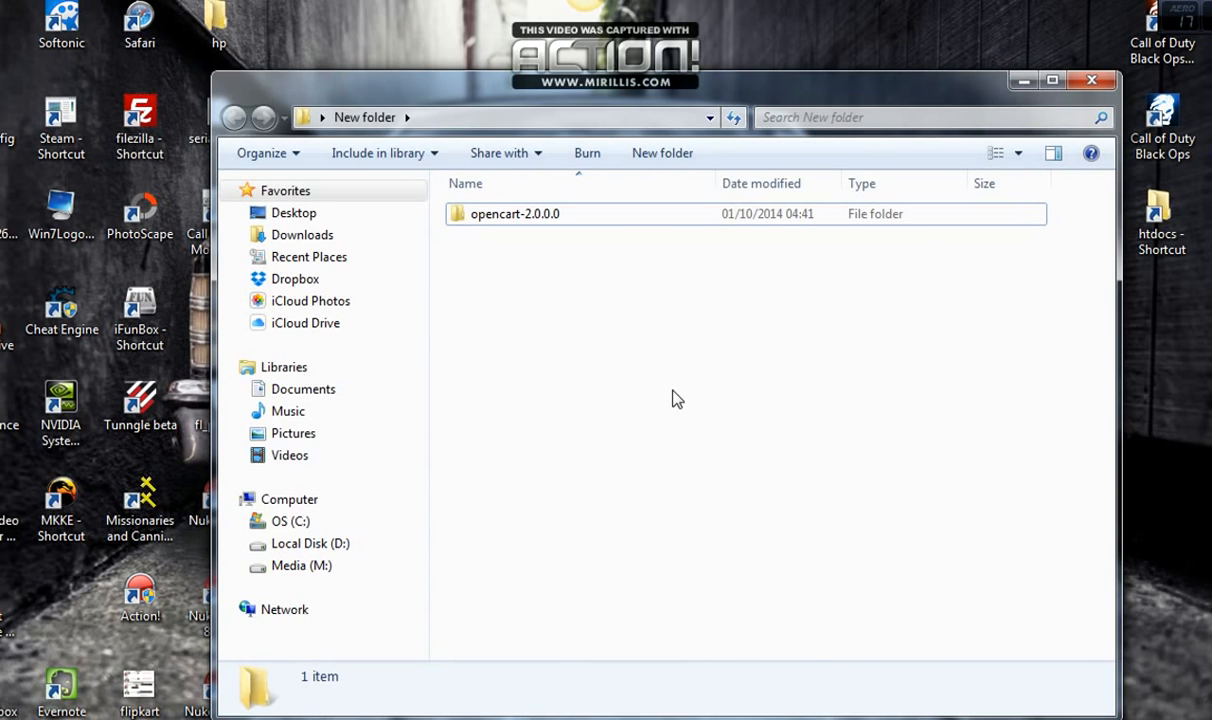
In opencart-2.0.0.0\upload, rename config-dist to config
double_click(492, 214)
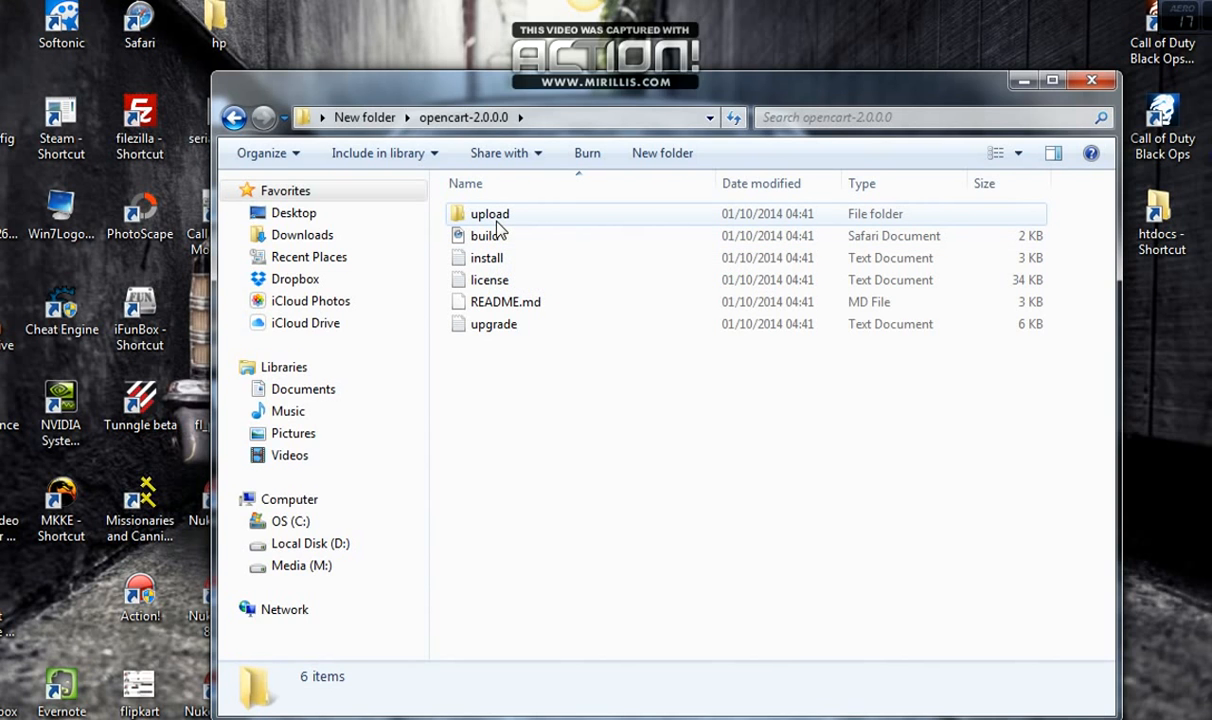
double_click(496, 222)
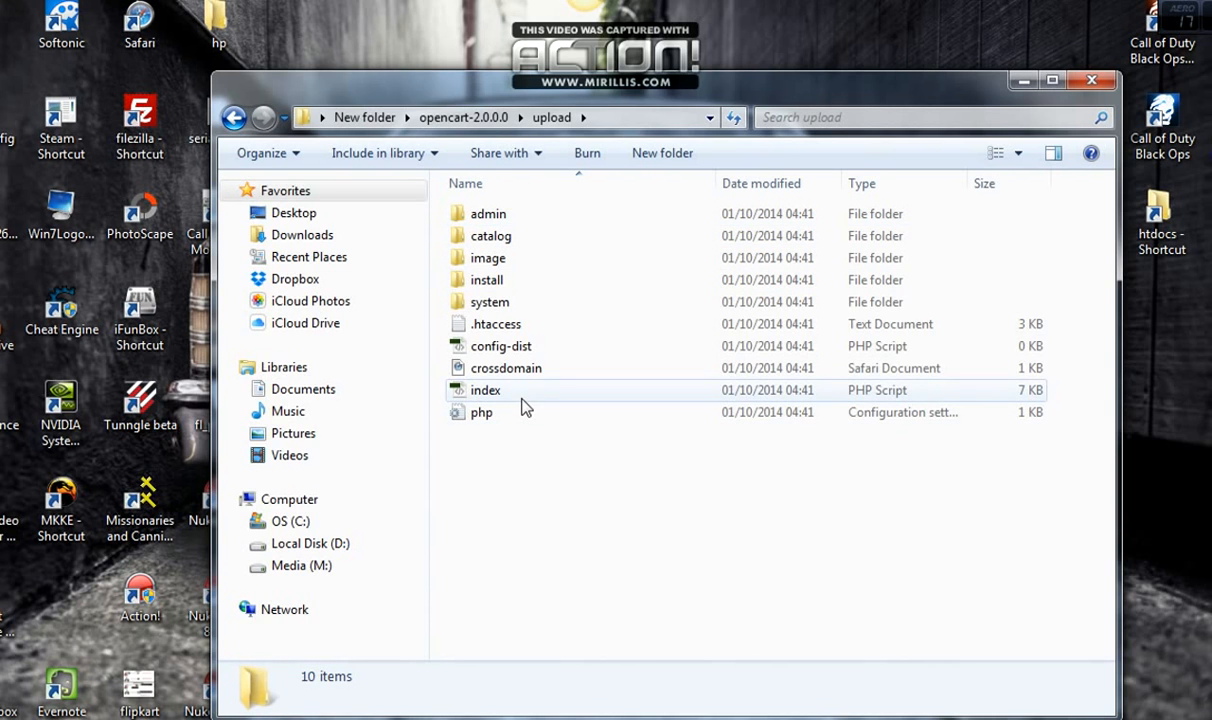
click(506, 352)
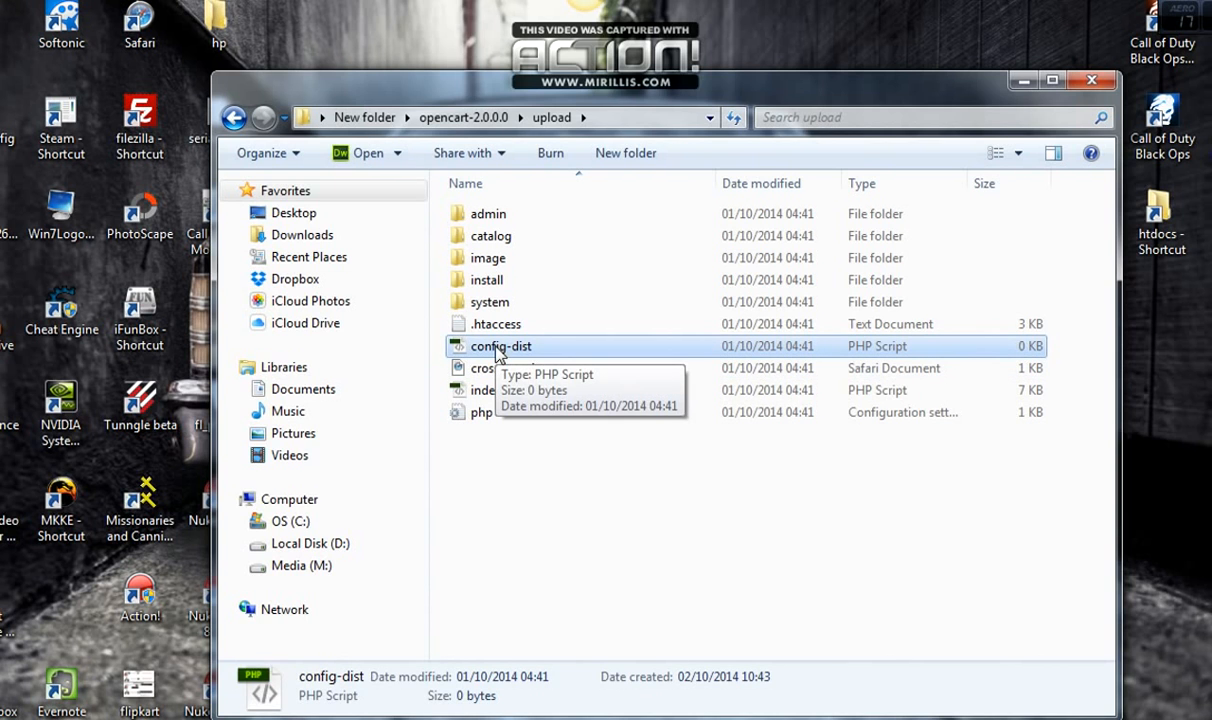
right_click(497, 352)
click(606, 710)
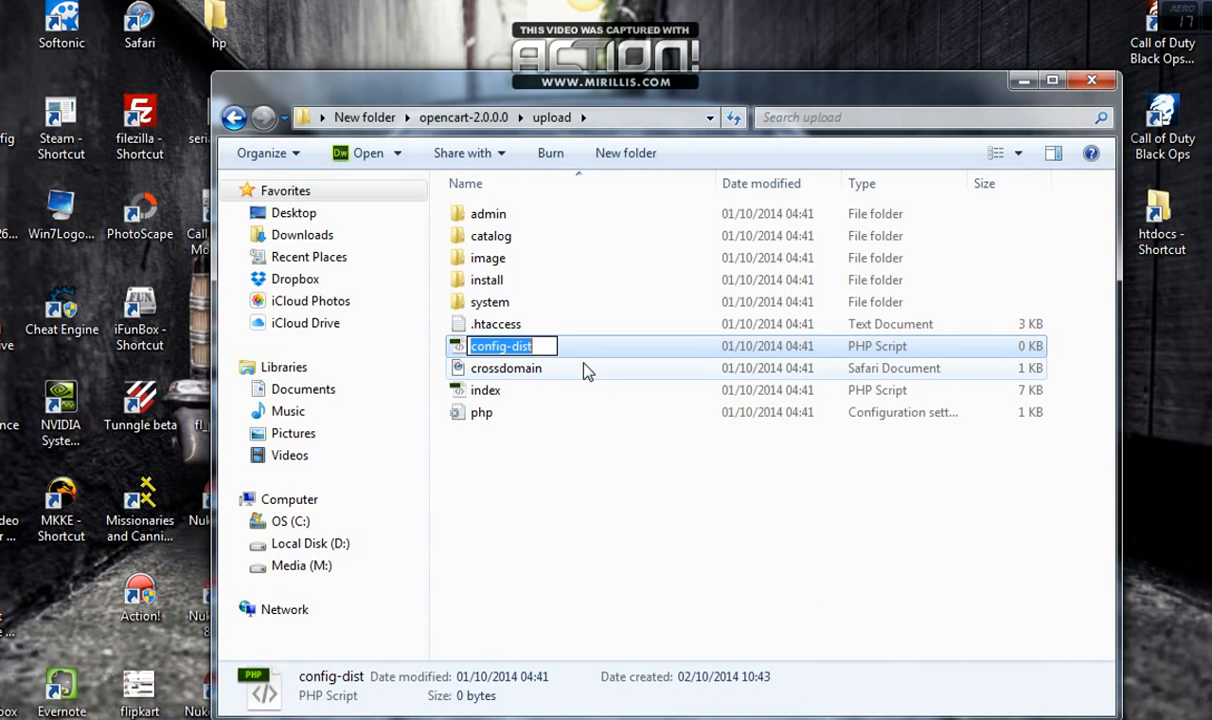
click(552, 346)
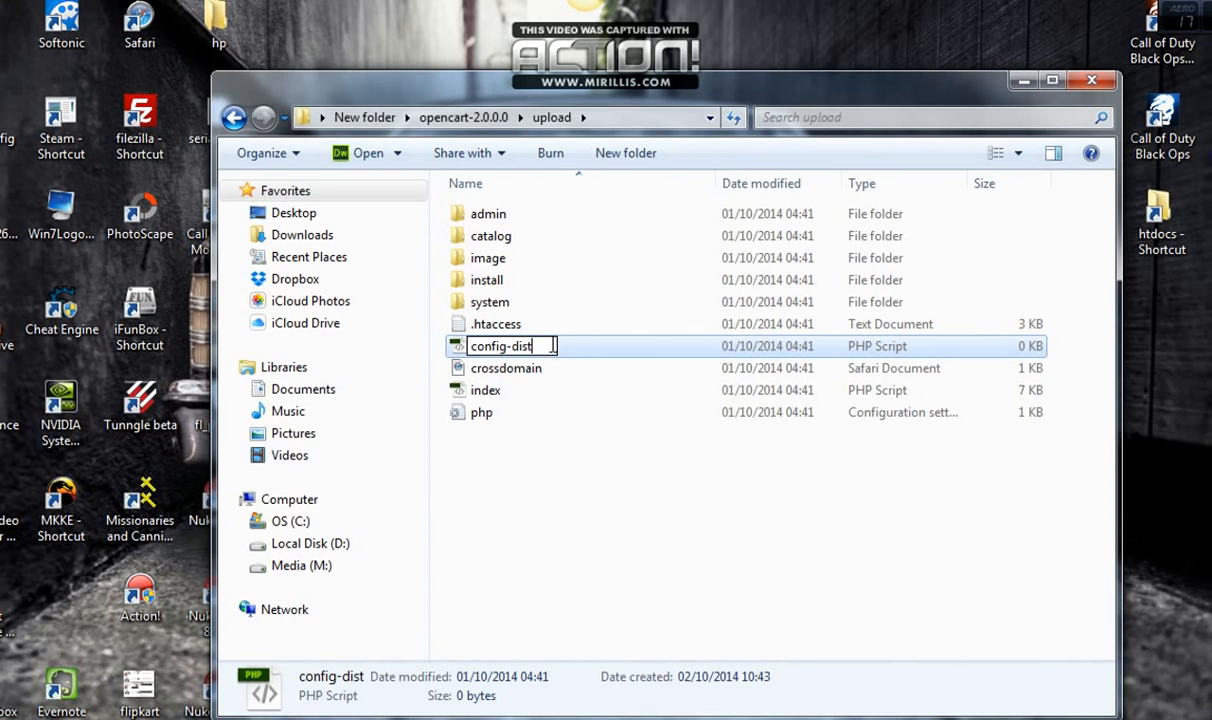
key(BackSpace)
key(BackSpace)
key(BackSpace)
key(BackSpace)
key(BackSpace)
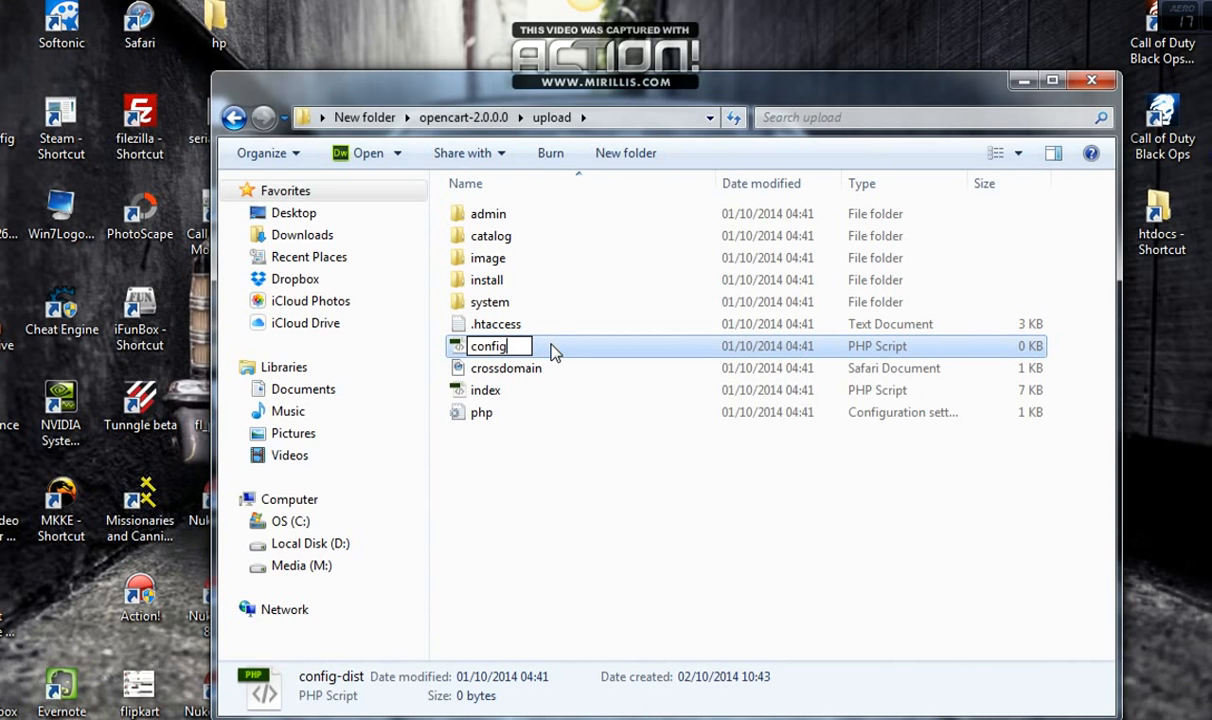
click(522, 226)
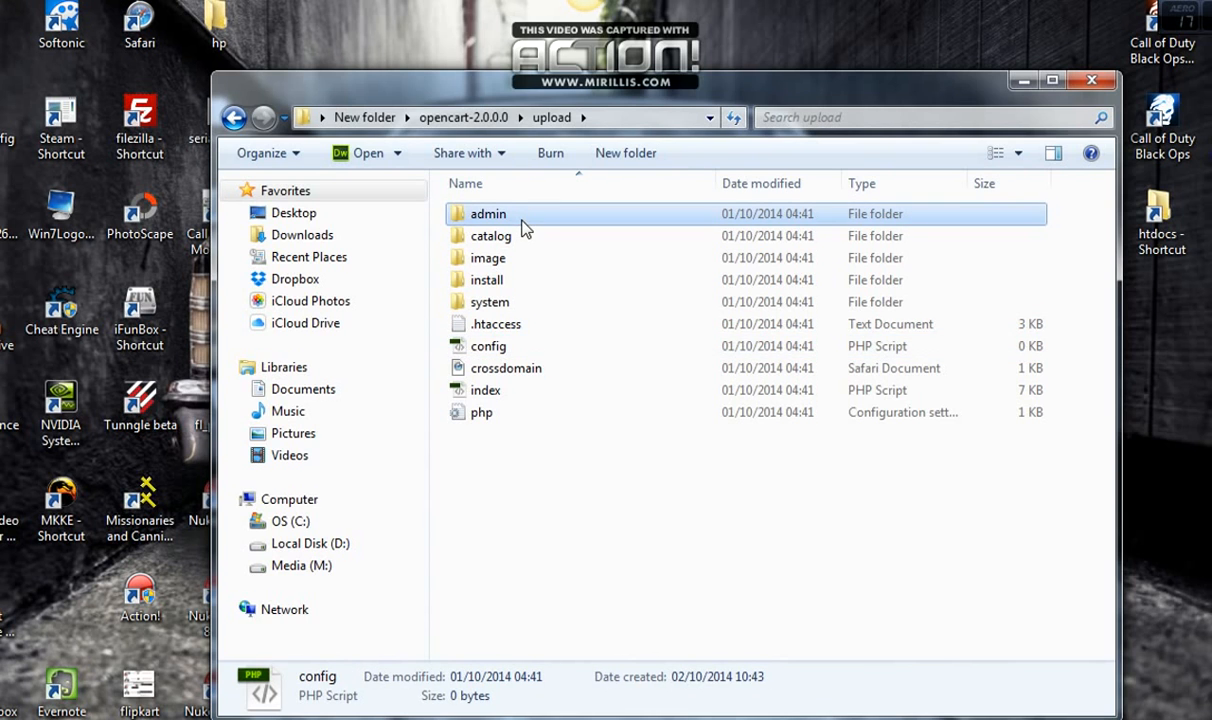
In upload\admin, rename config-dist to config, then go back up a folder
double_click(522, 228)
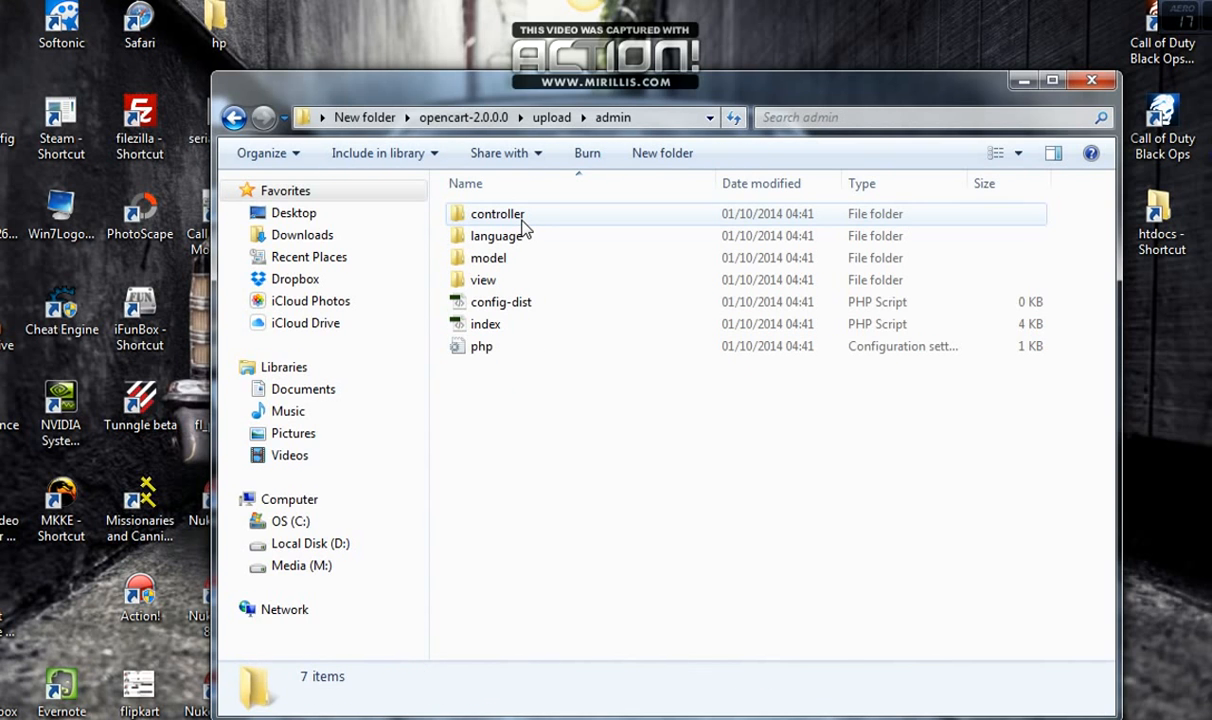
click(529, 303)
right_click(527, 302)
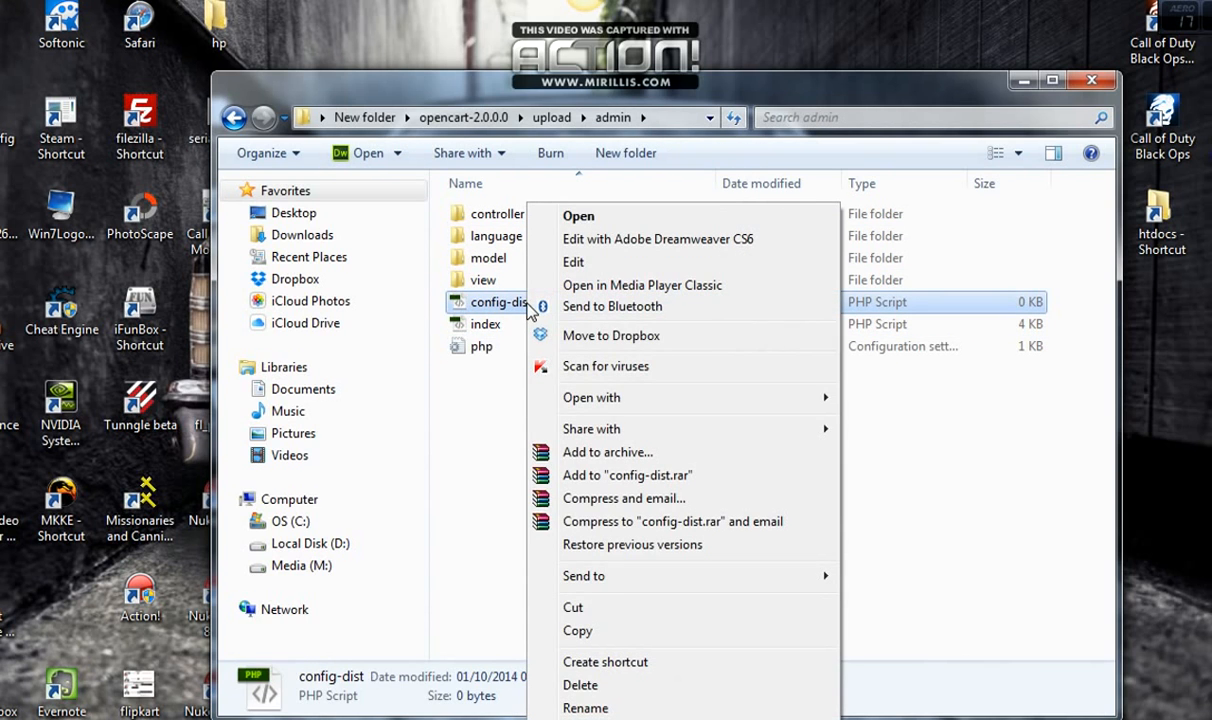
click(585, 708)
key(End)
key(BackSpace)
key(BackSpace)
key(BackSpace)
key(BackSpace)
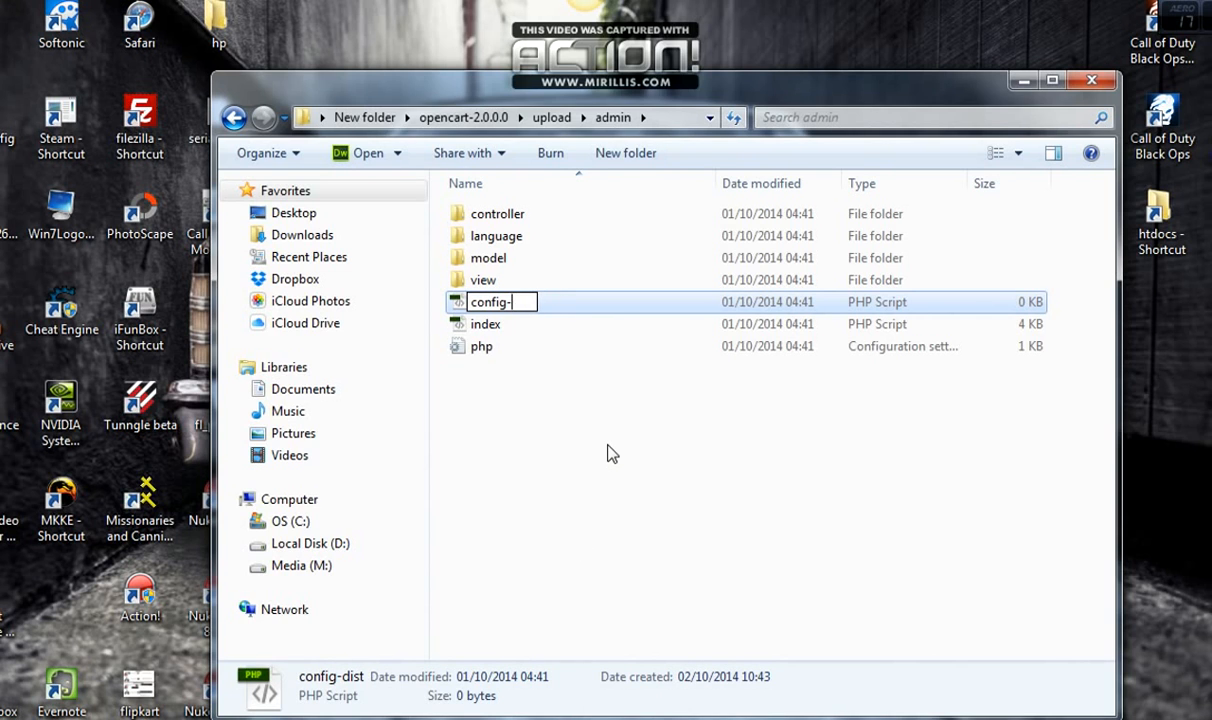
key(BackSpace)
key(Return)
click(568, 441)
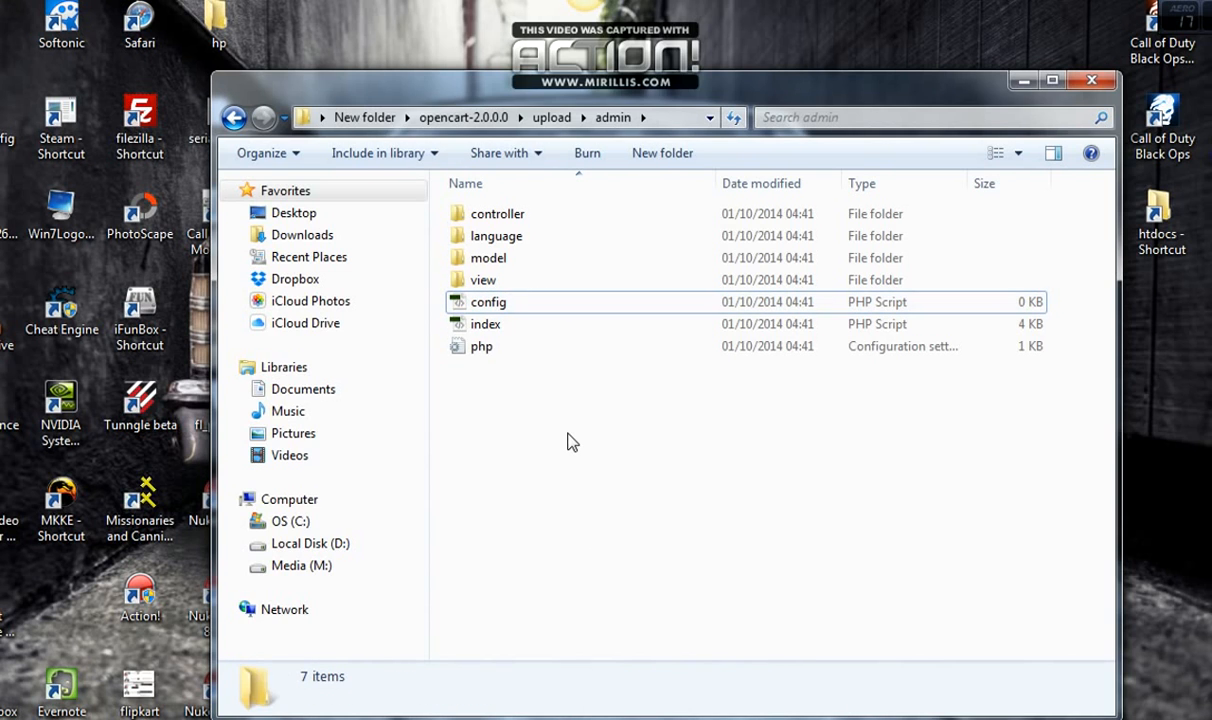
key(BackSpace)
key(BackSpace)
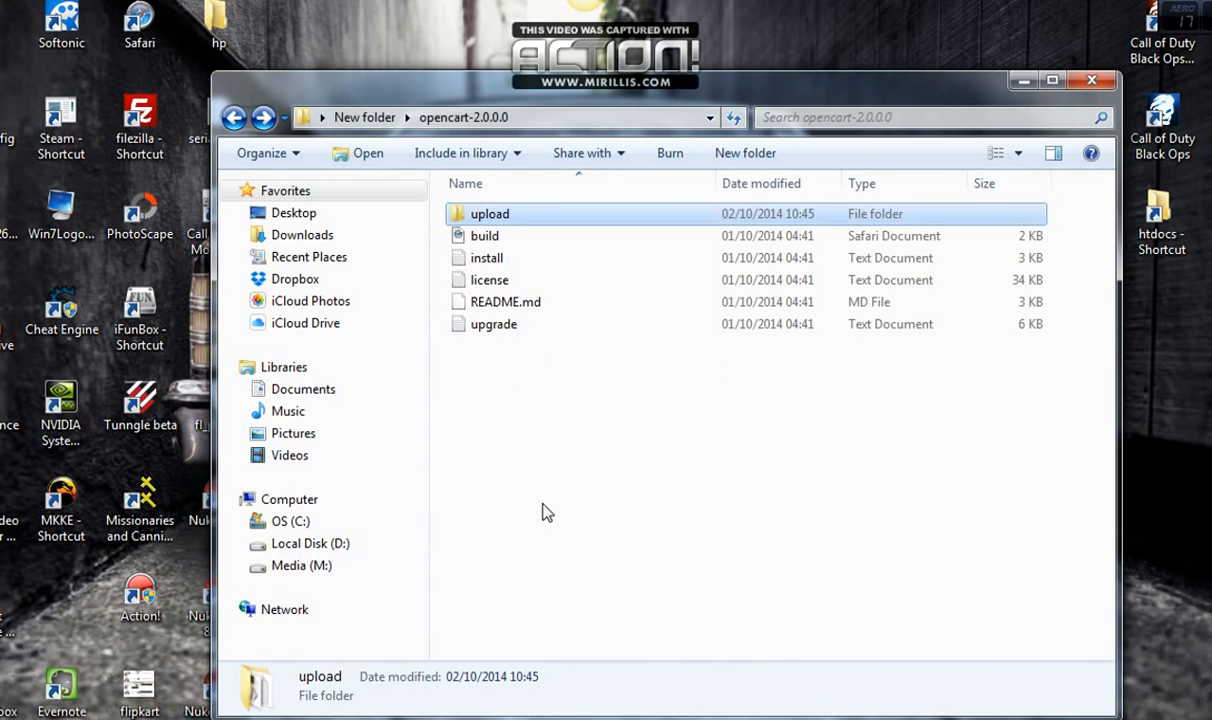
Clear other selections and select only the upload folder in opencart-2.0.0.0
click(496, 417)
click(484, 216)
drag(585, 395, 495, 238)
click(537, 385)
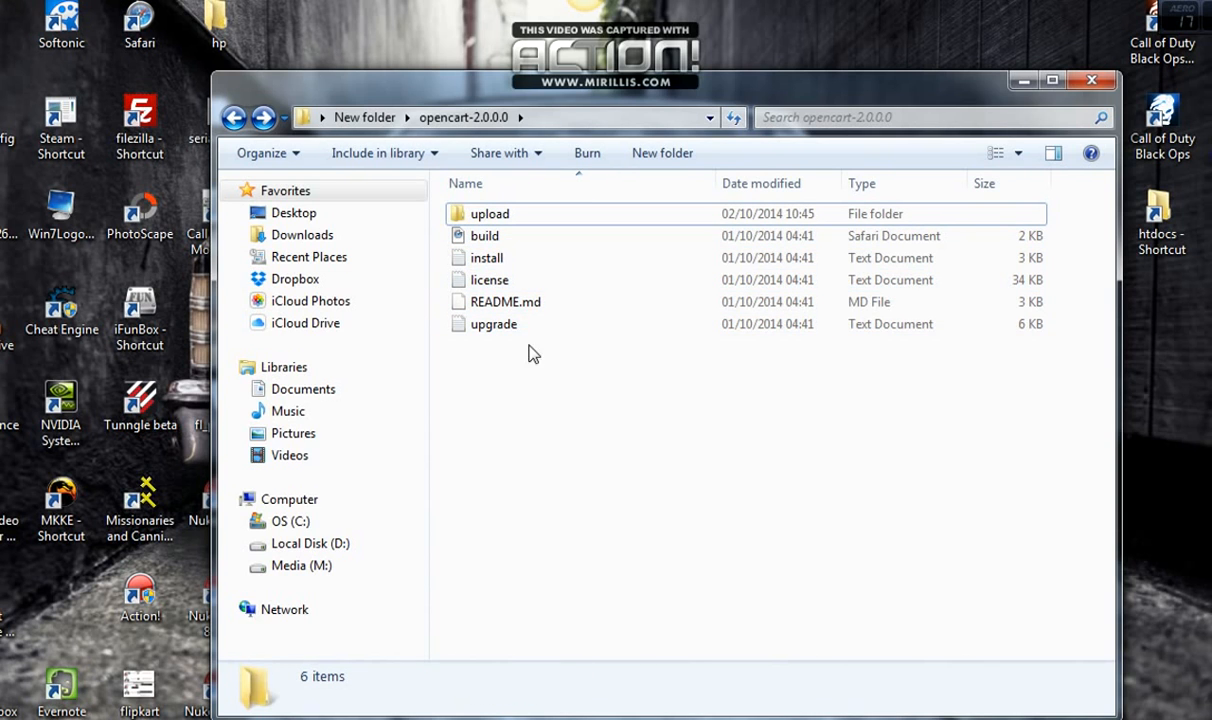
click(483, 222)
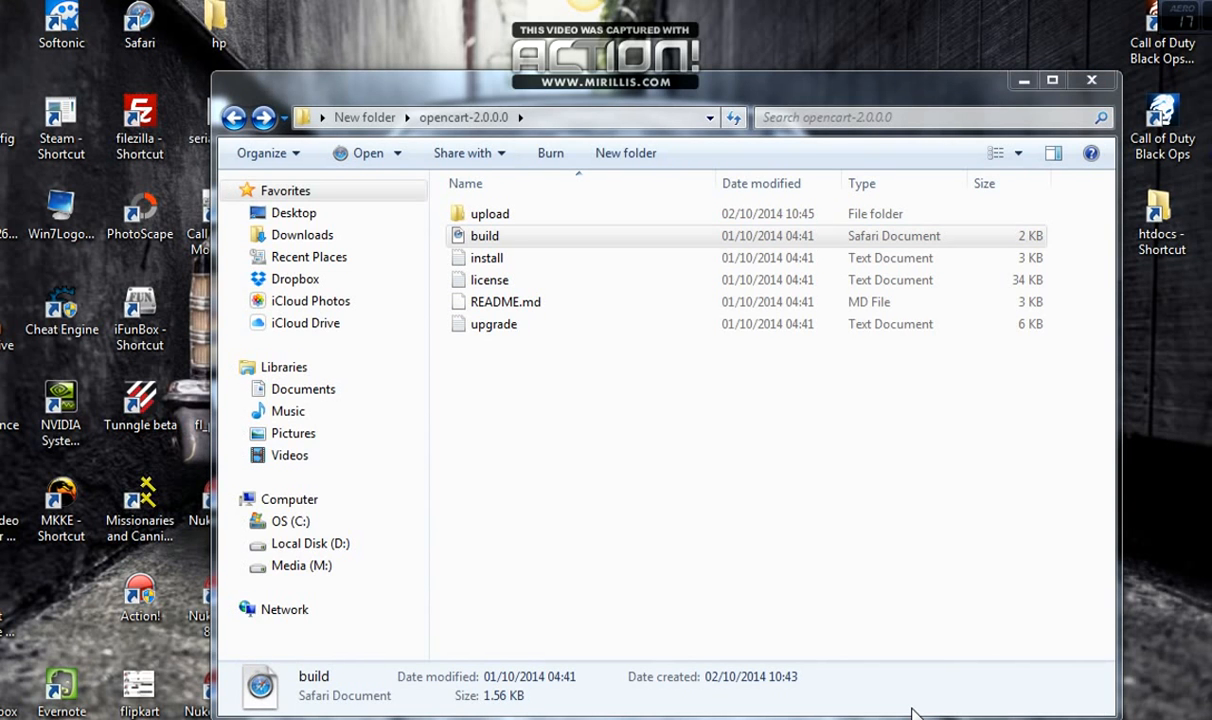
click(544, 367)
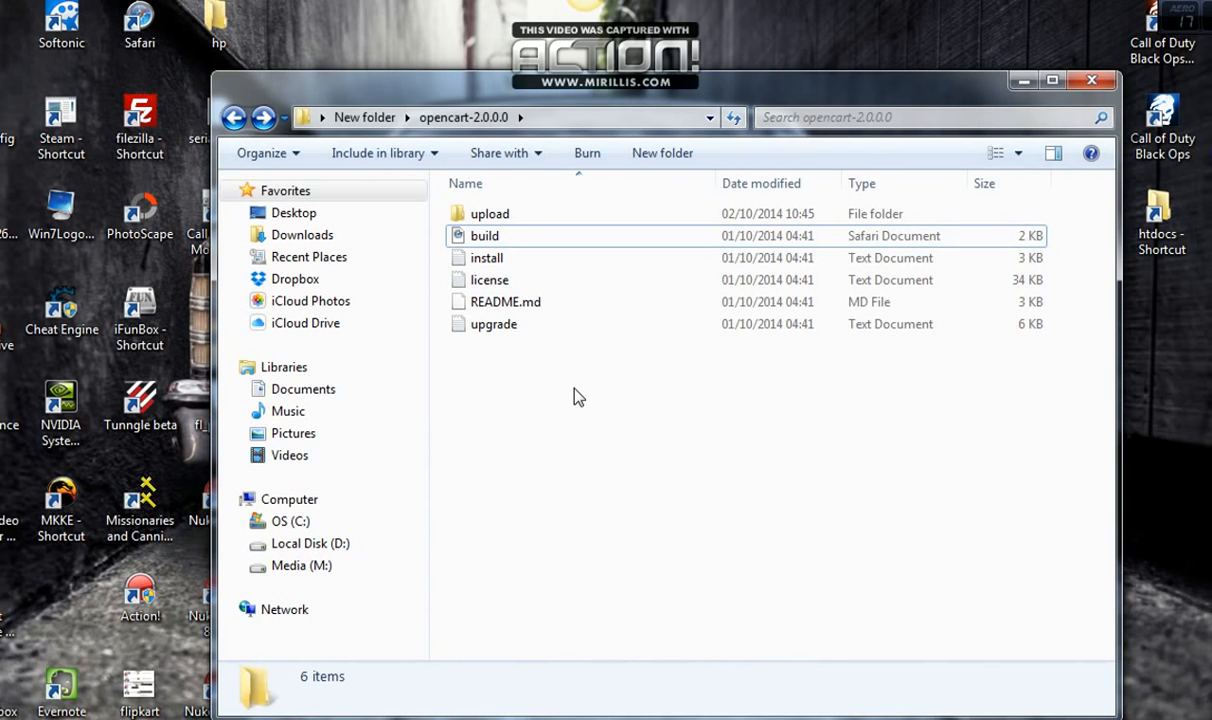
click(501, 216)
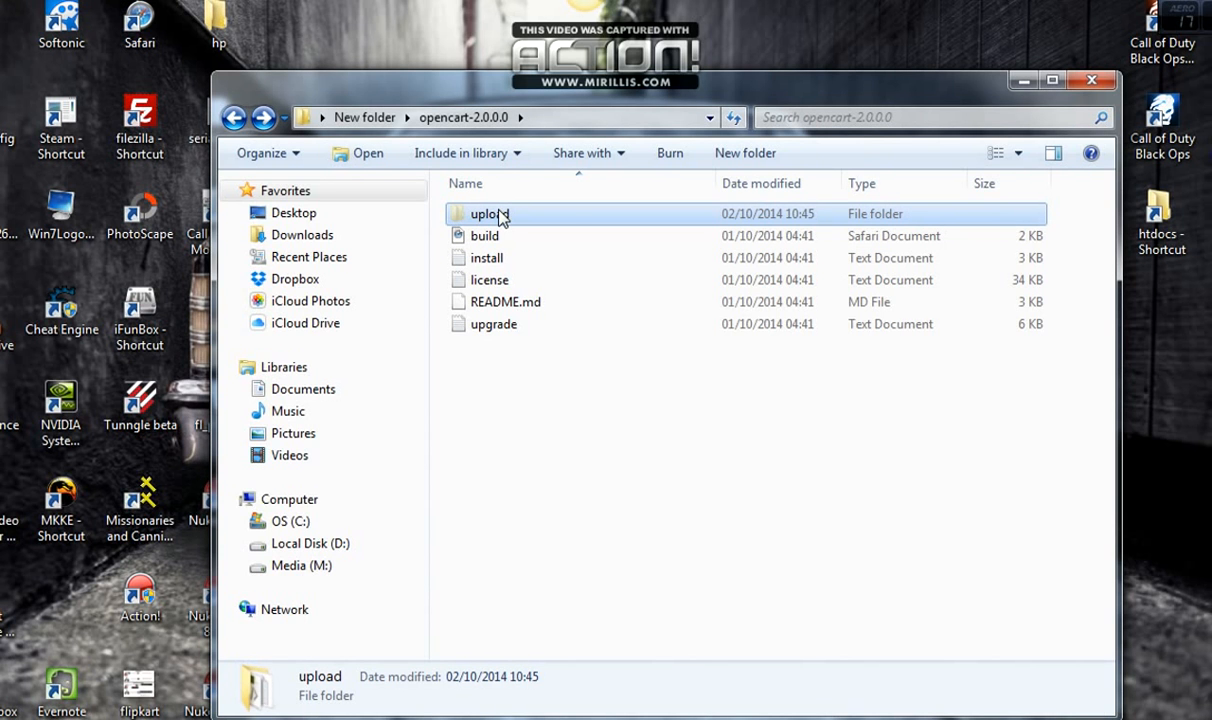
Navigate to D:\xampp\htdocs and paste the upload folder there with Ctrl+V
click(1022, 80)
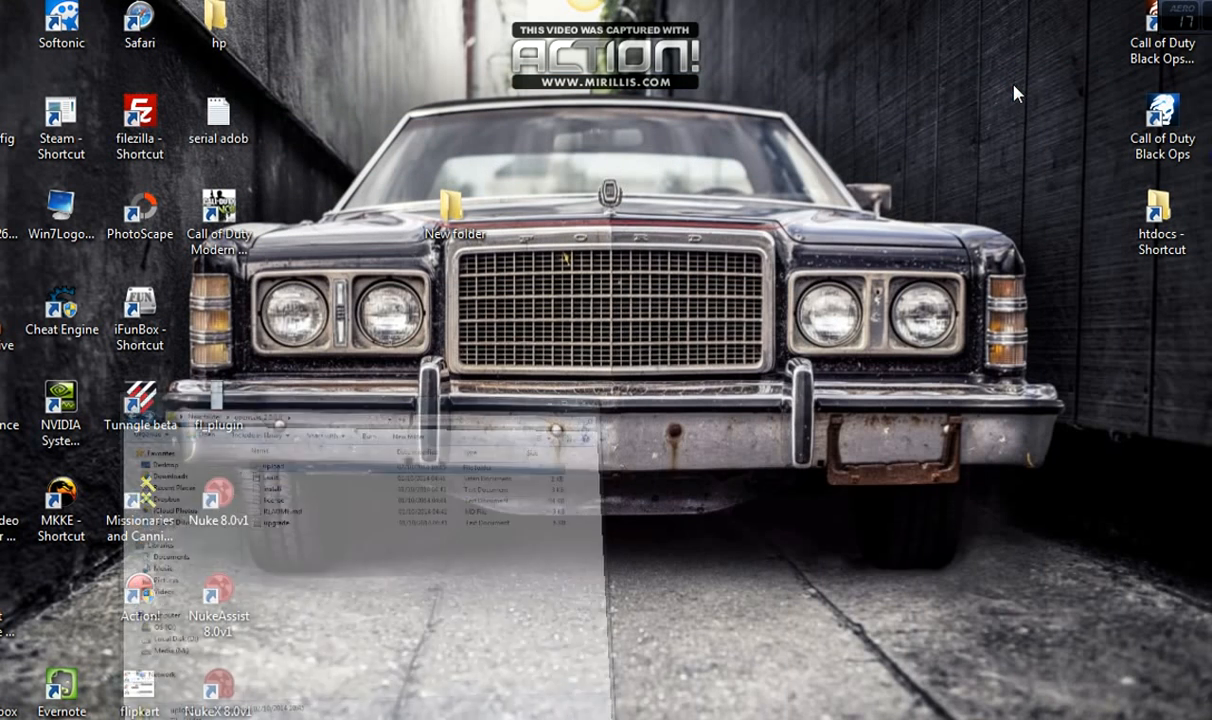
double_click(1172, 226)
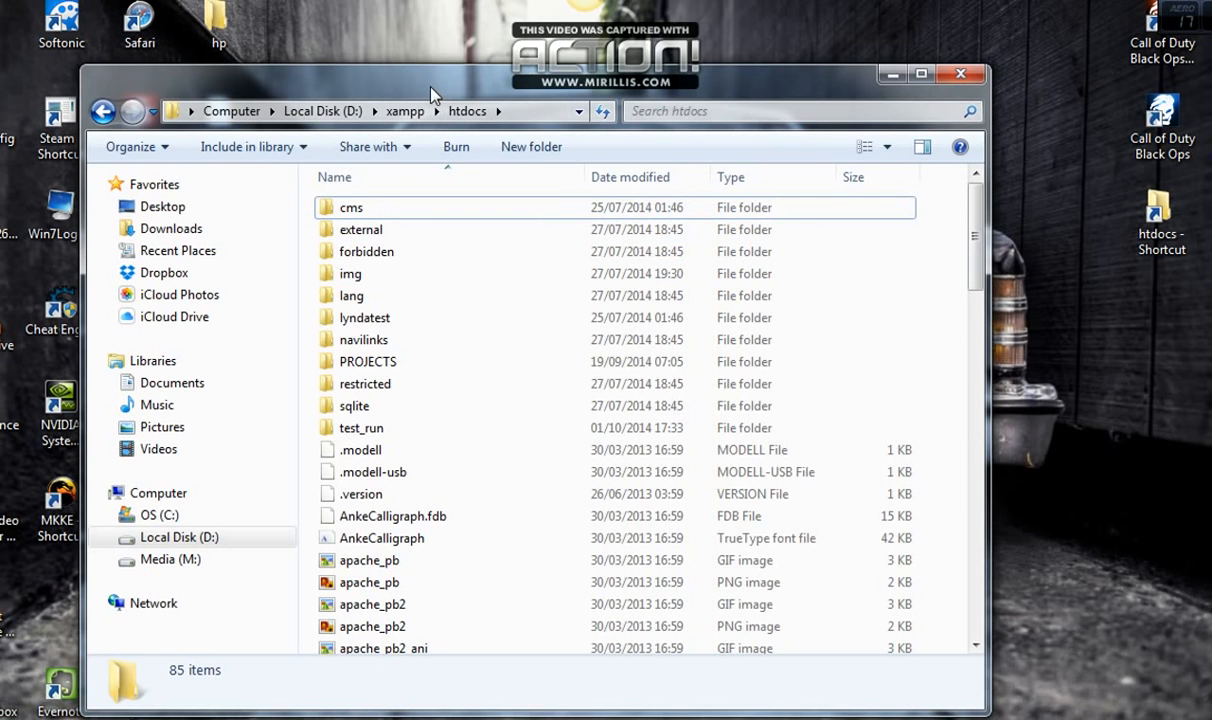
drag(431, 88, 433, 81)
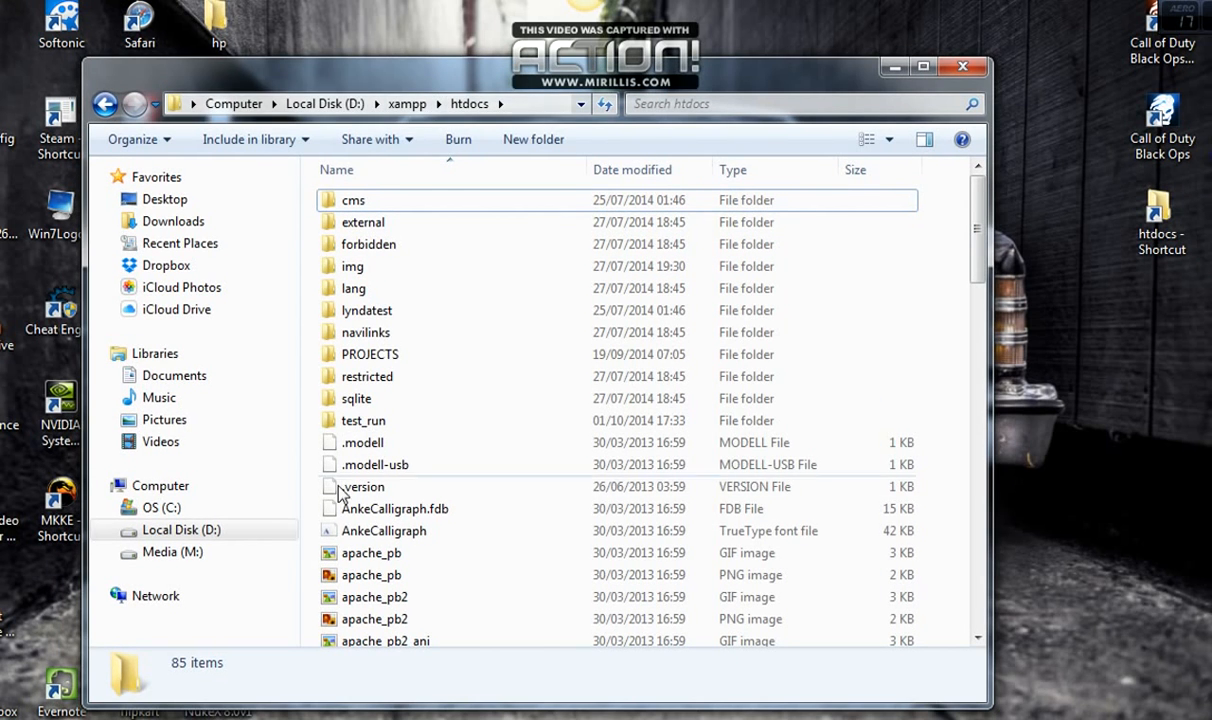
click(200, 530)
double_click(355, 355)
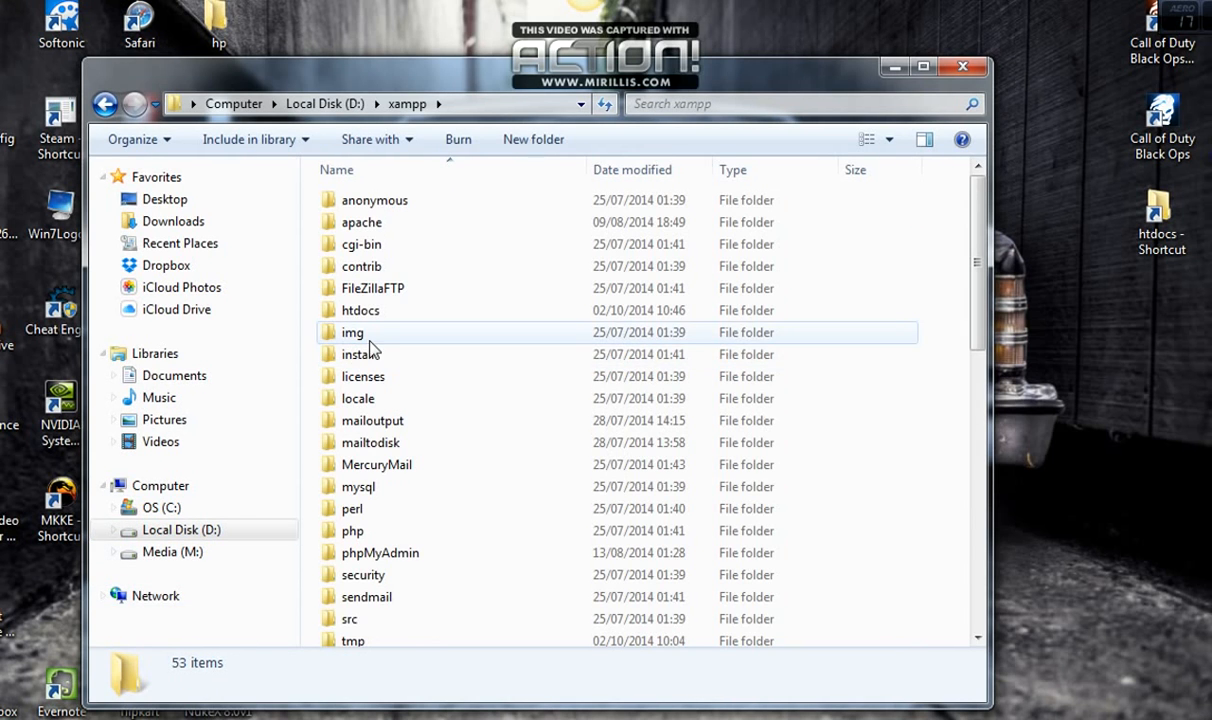
double_click(358, 311)
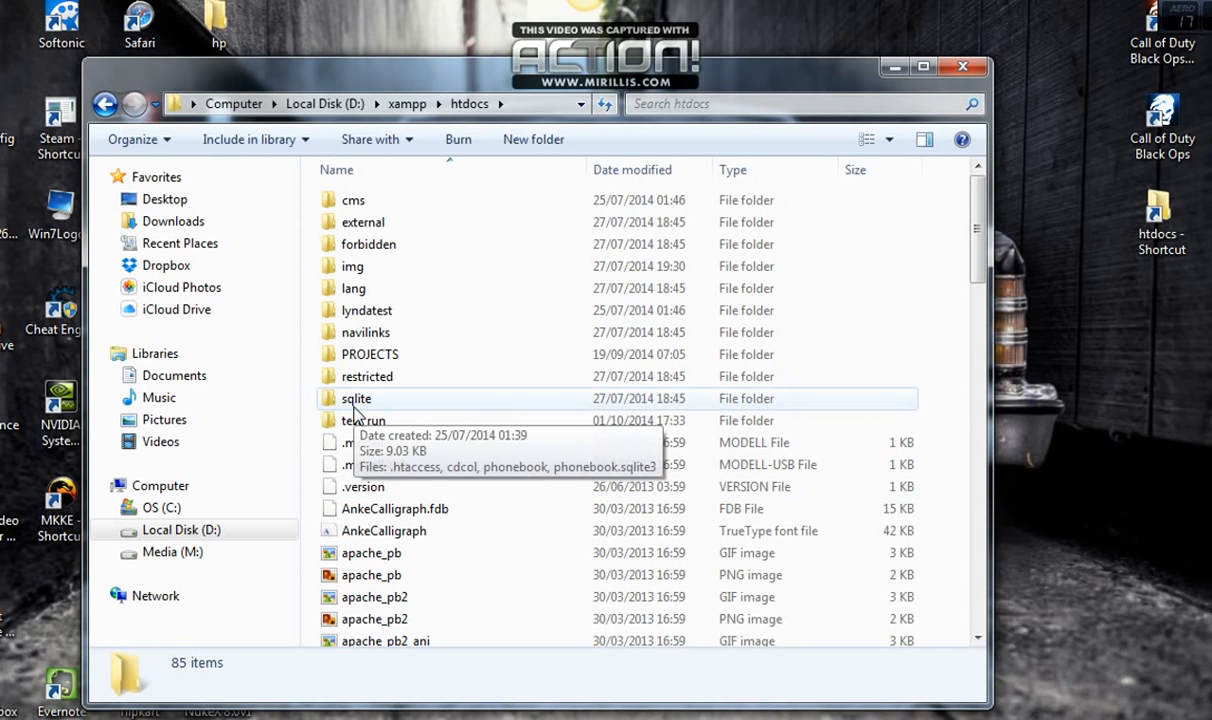
key(ctrl+v)
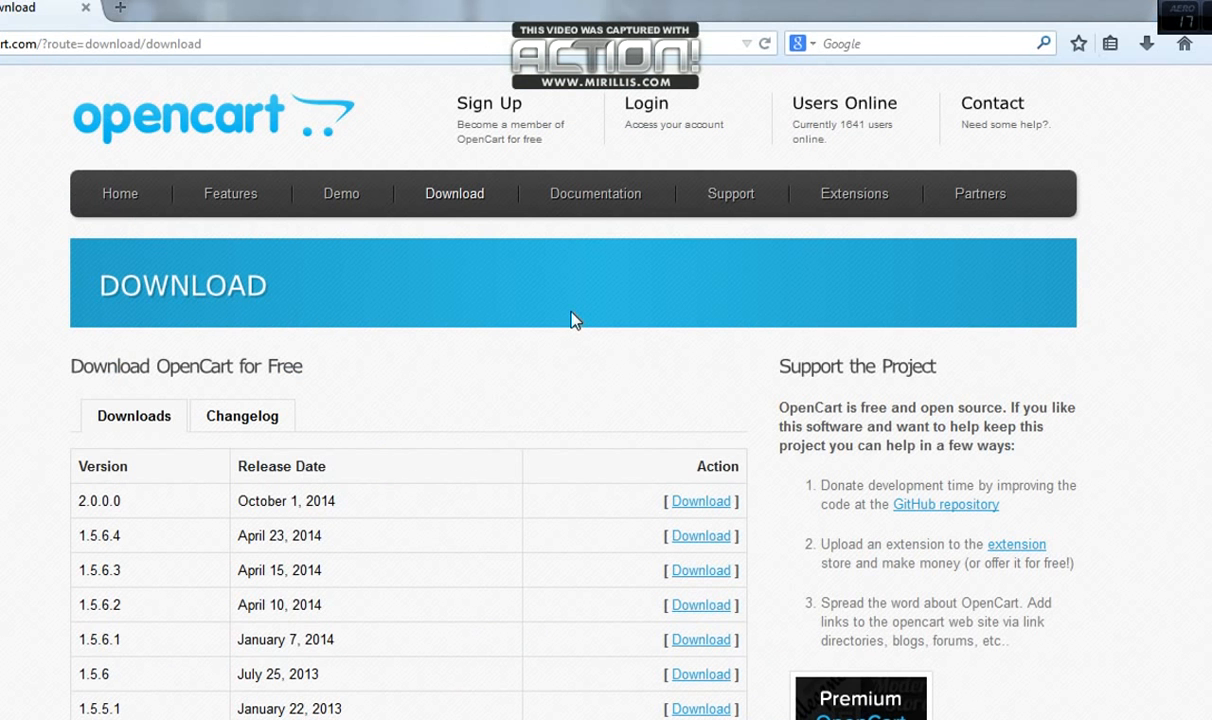
Load localhost/phpmyadmin/ in Firefox
click(361, 55)
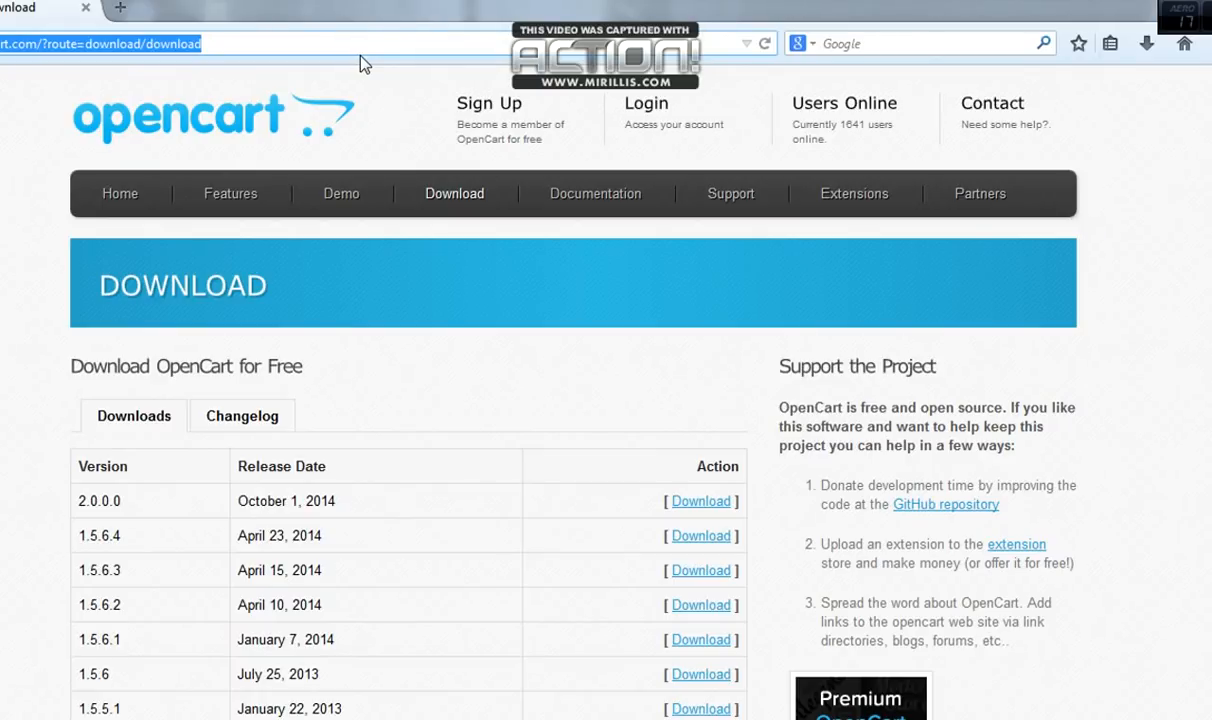
key(BackSpace)
scroll(363, 63, down, 1)
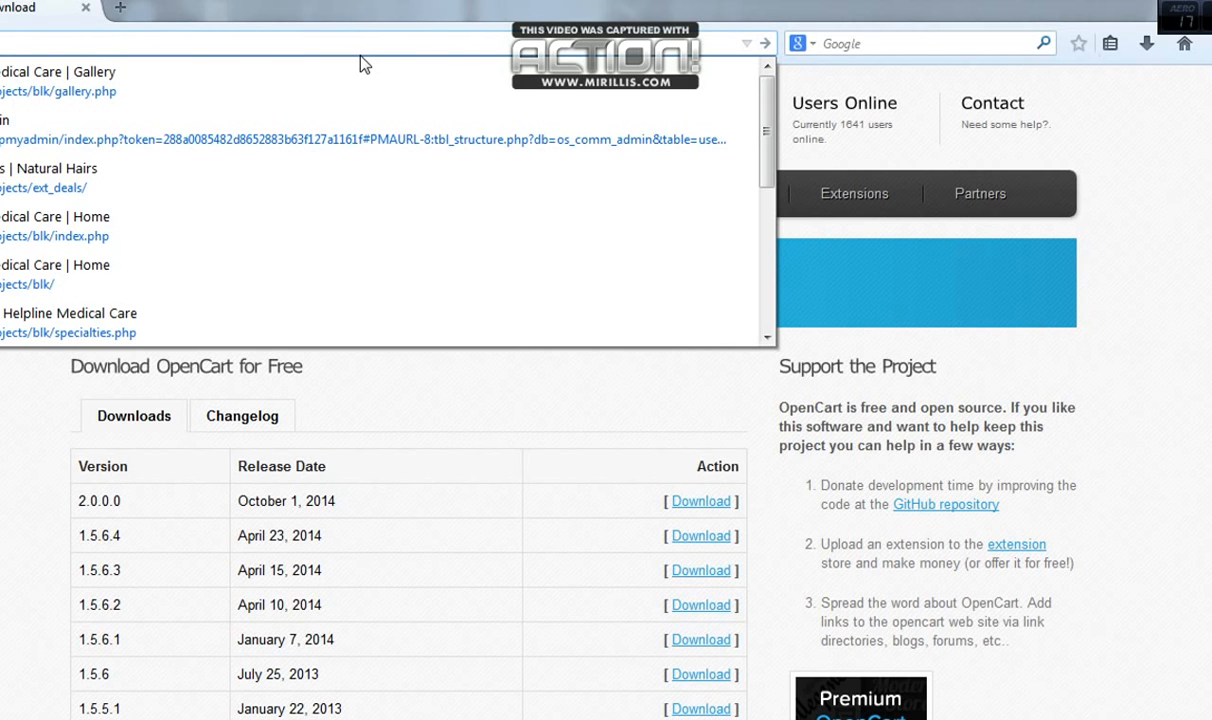
text(phpmyadmin/)
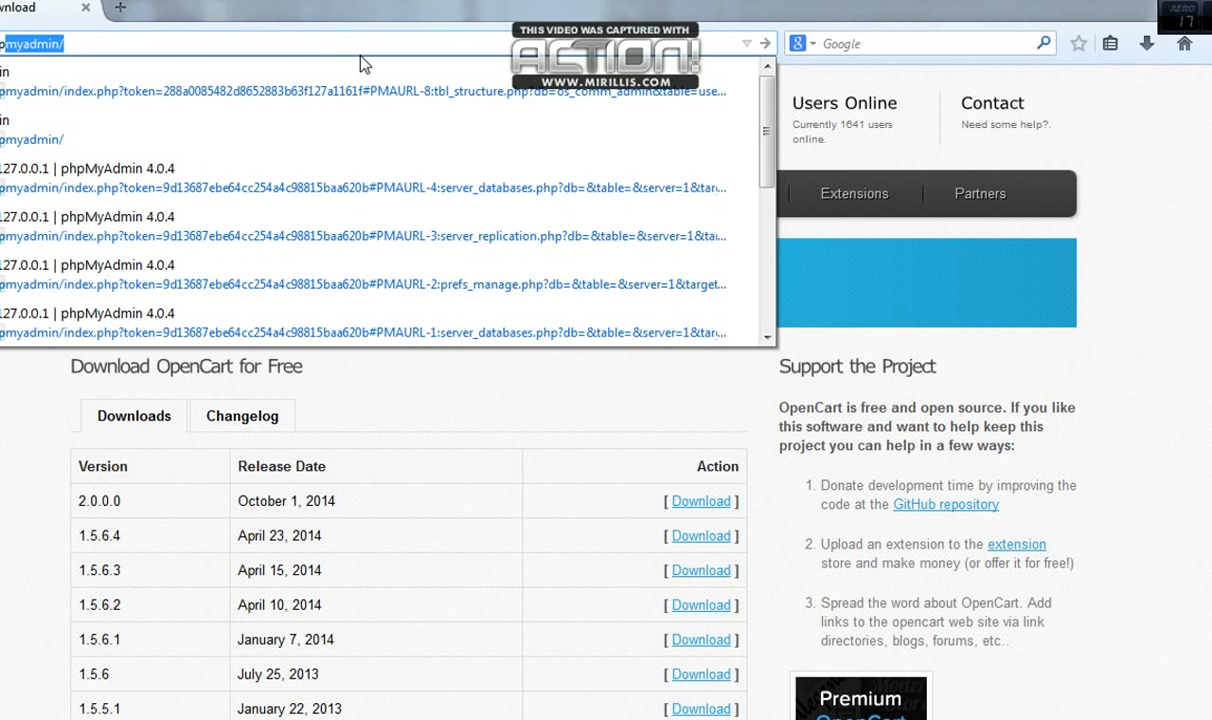
key(Return)
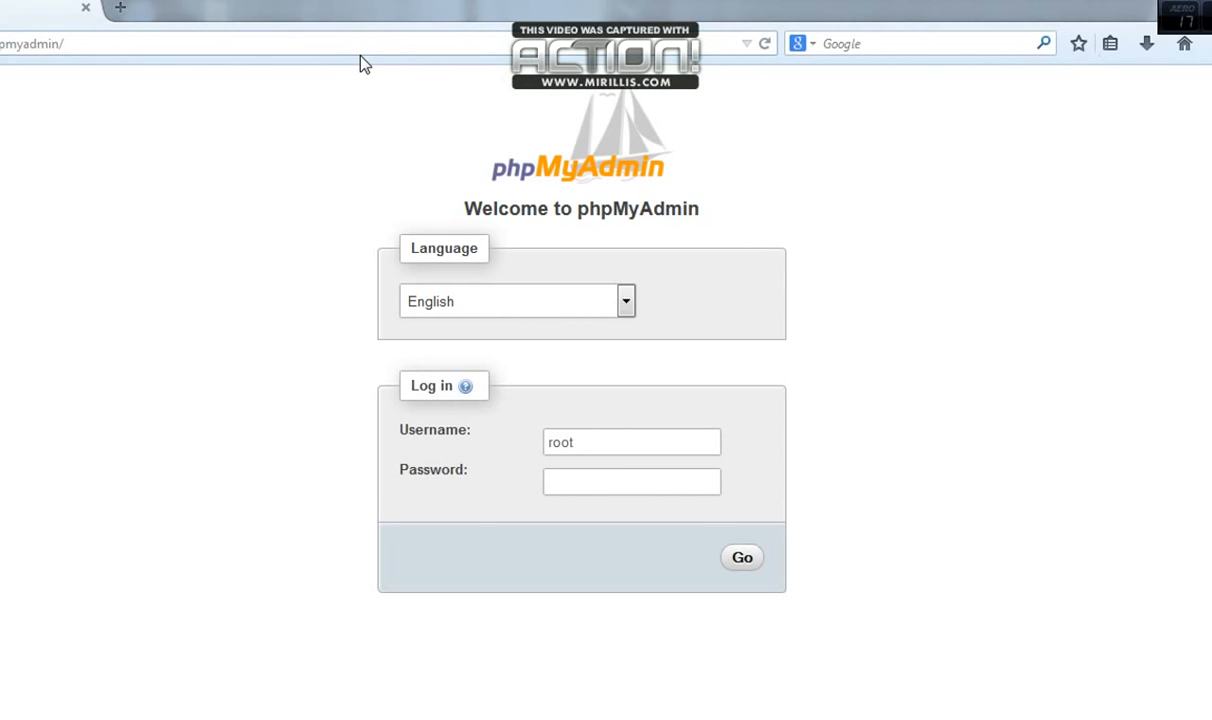
Log in to phpMyAdmin as root with the account password
drag(600, 441, 530, 444)
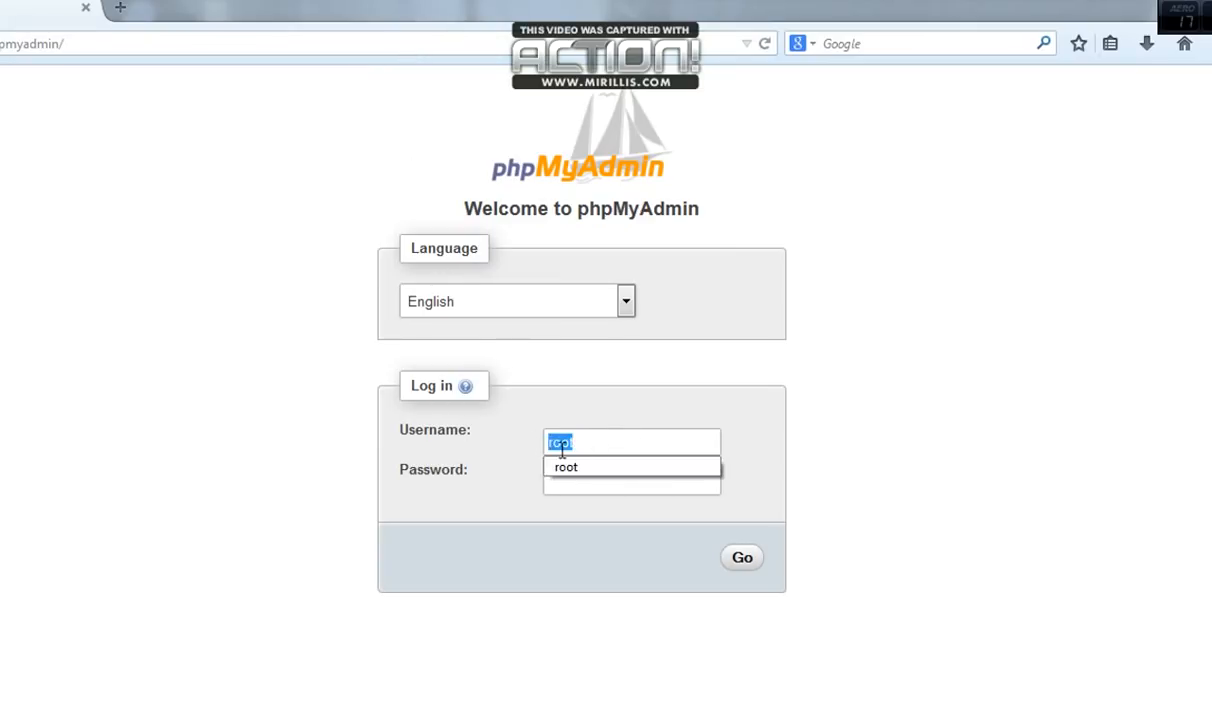
click(590, 481)
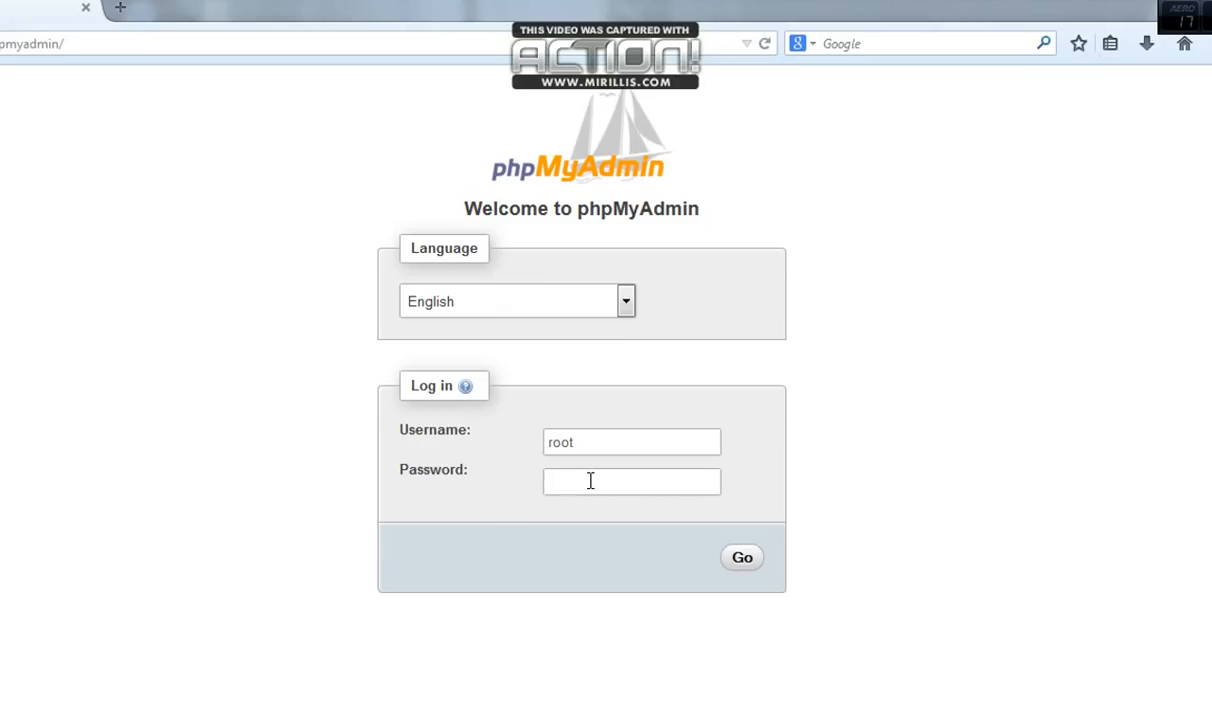
text(*************)
key(Return)
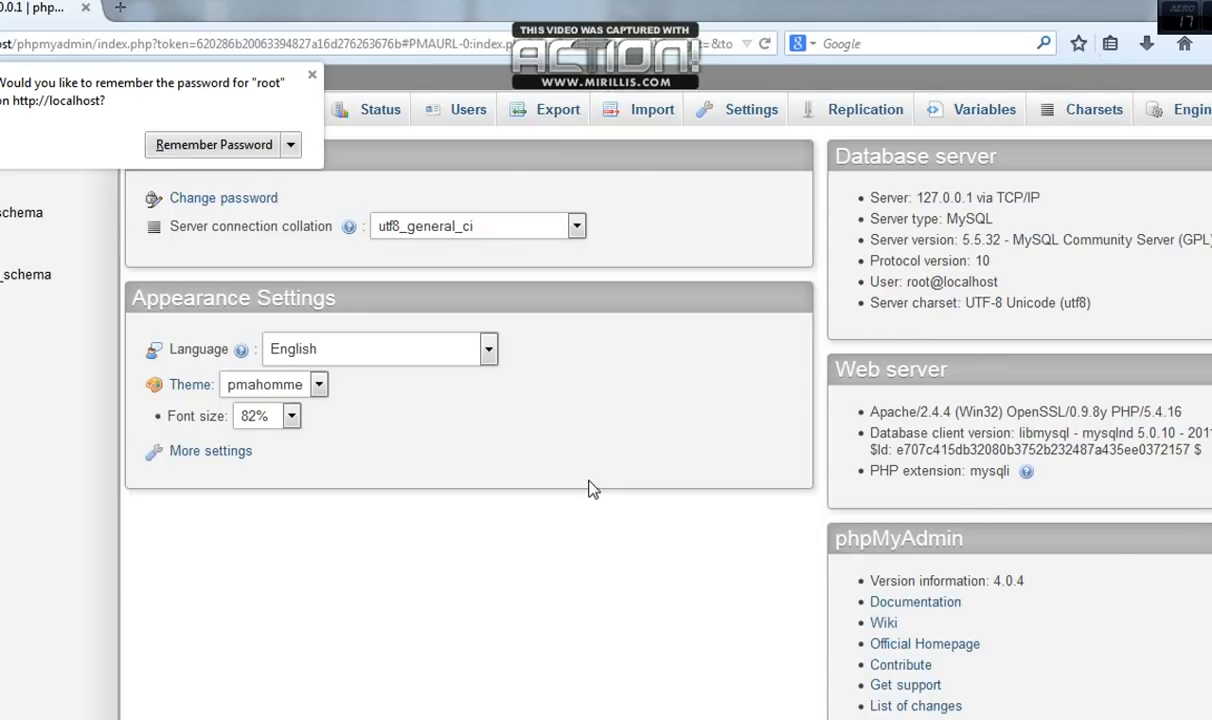
Dismiss the remember-password prompt and create the demo-store database from the Databases tab
click(311, 75)
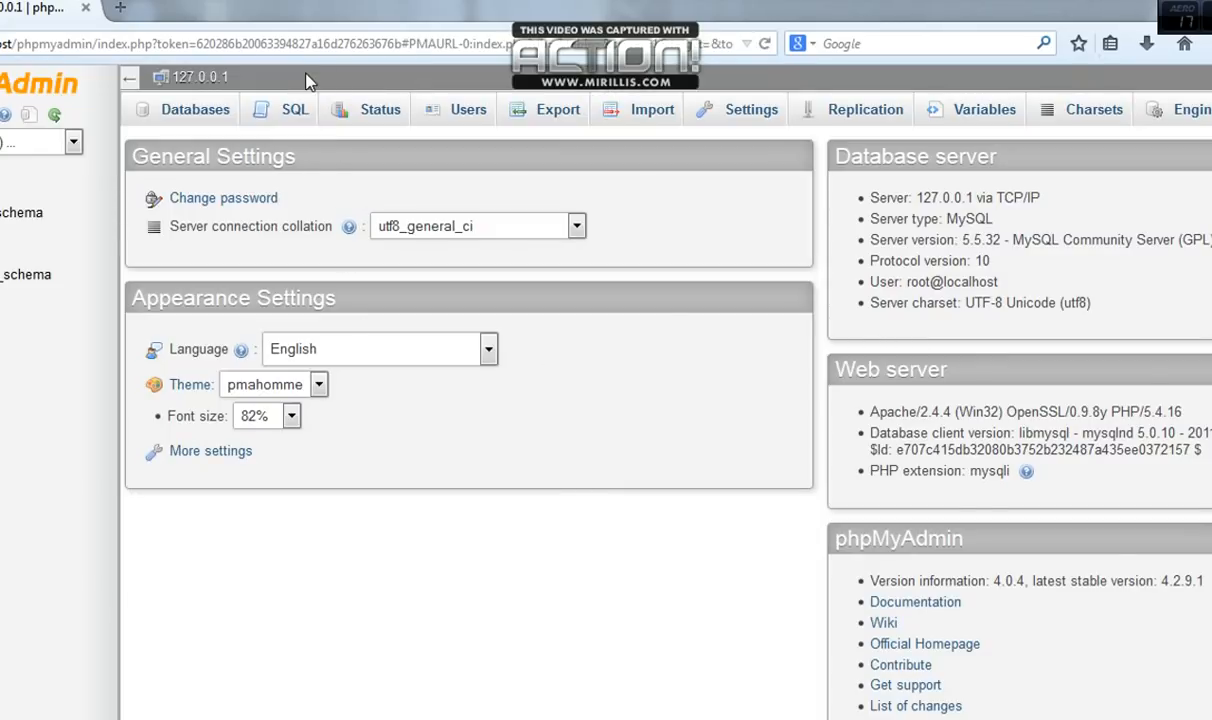
click(204, 121)
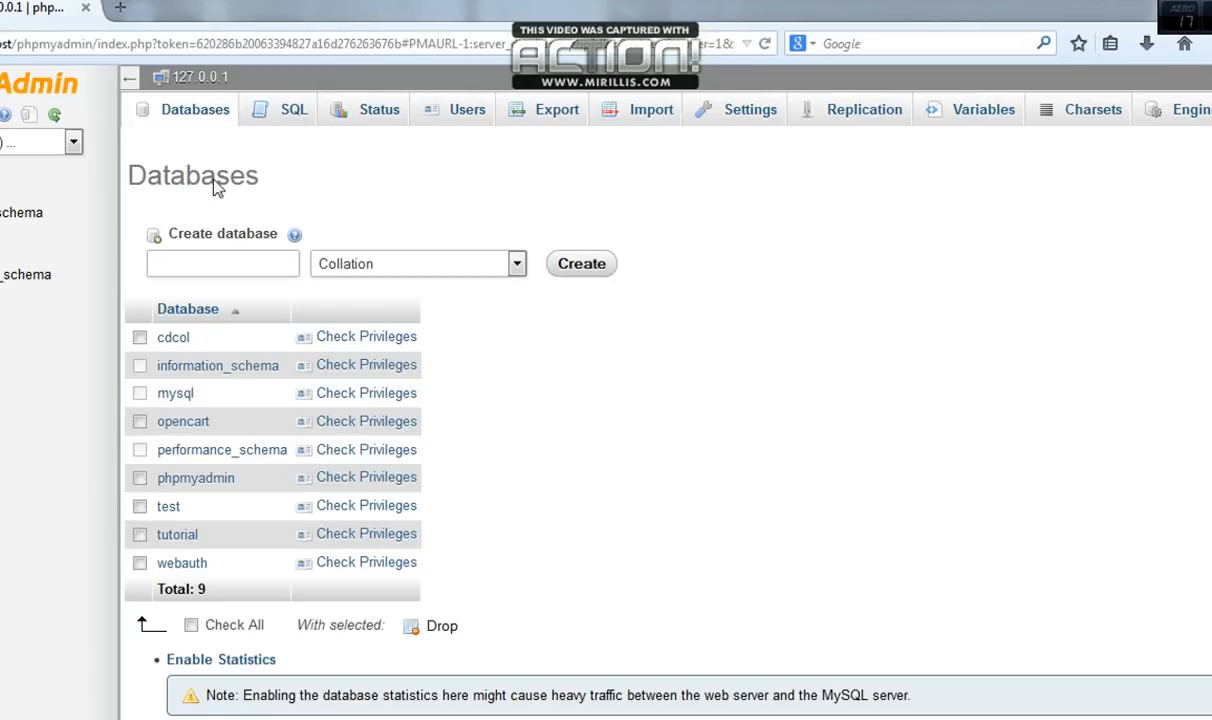
click(241, 264)
text(demo-store)
click(574, 272)
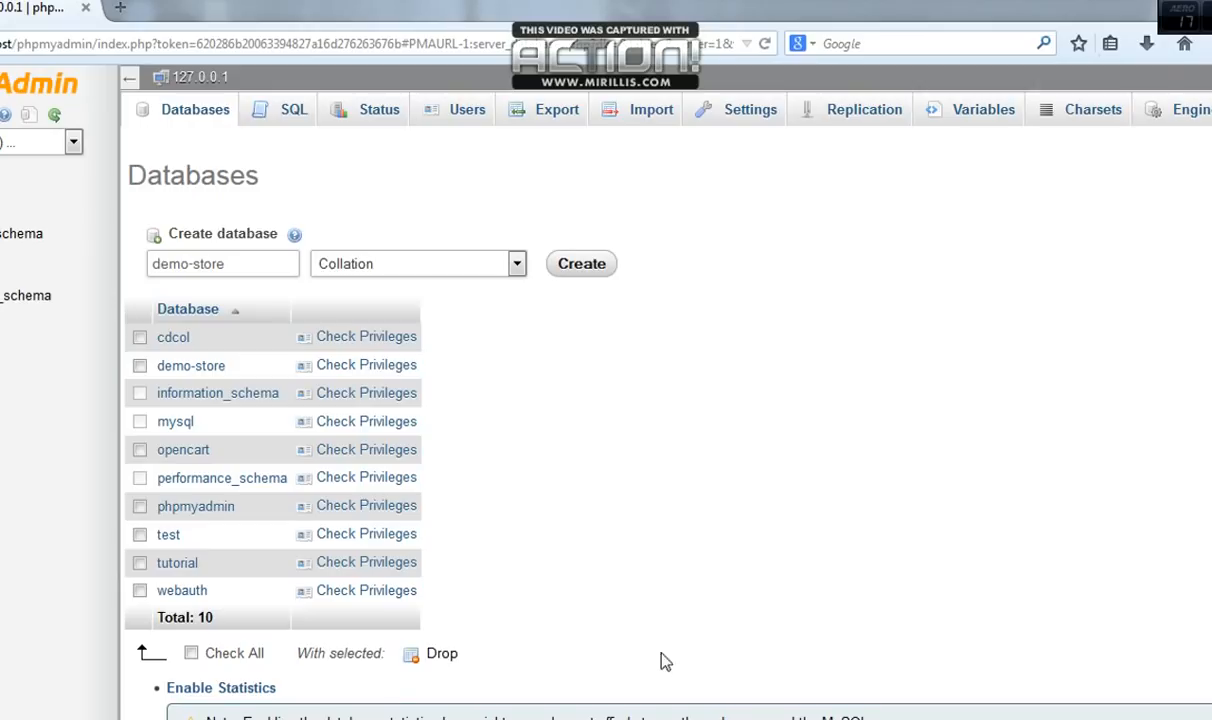
click(668, 718)
click(668, 718)
click(483, 44)
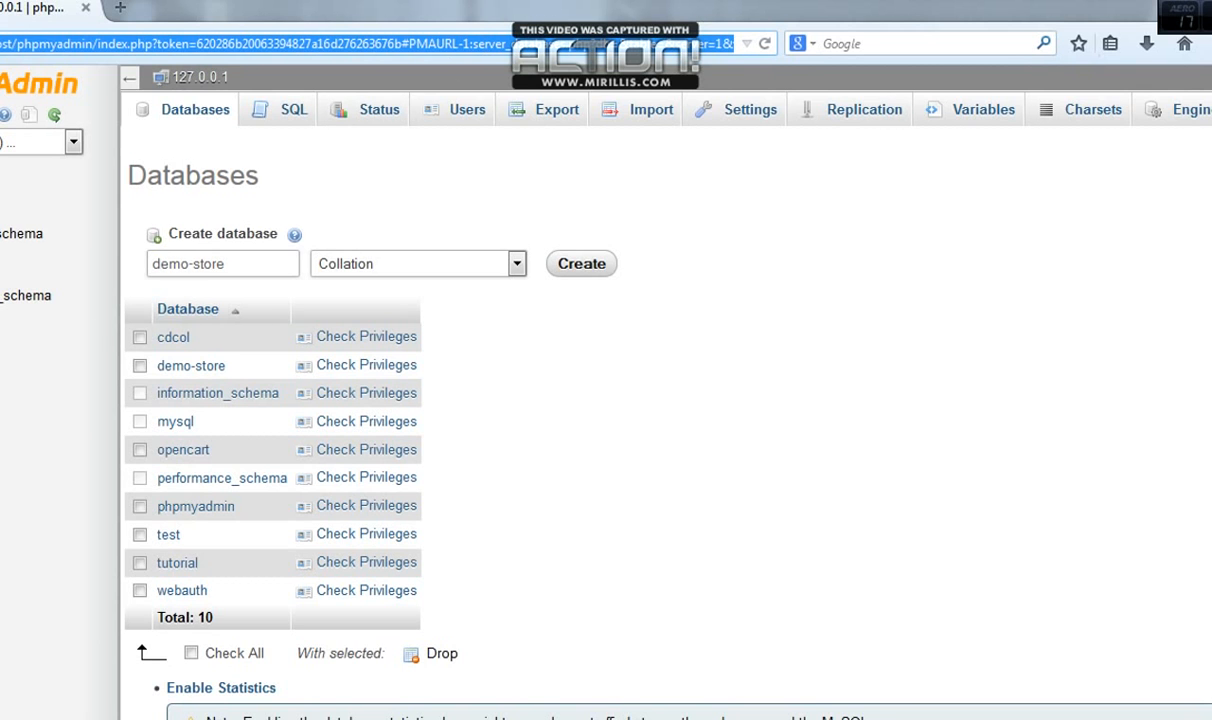
Check the upload folder in D:\xampp\htdocs, then minimize Explorer to reveal phpMyAdmin's Databases page
mouse_move(600, 716)
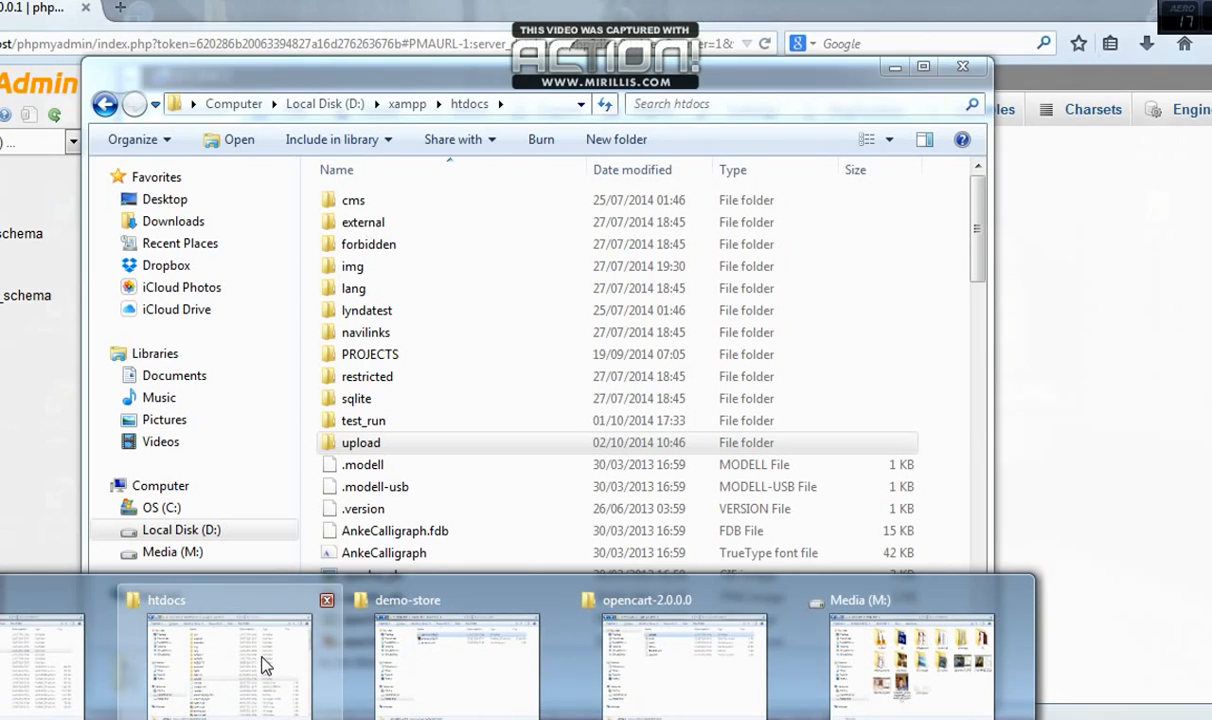
click(255, 640)
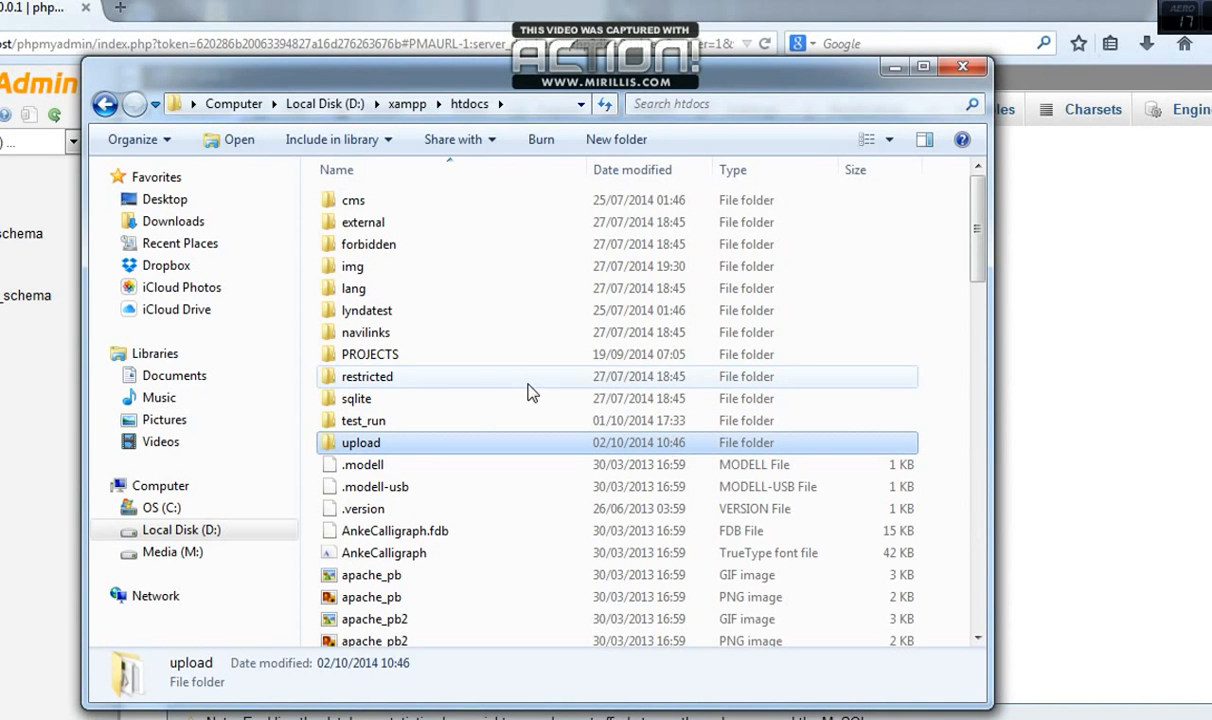
click(371, 449)
click(421, 444)
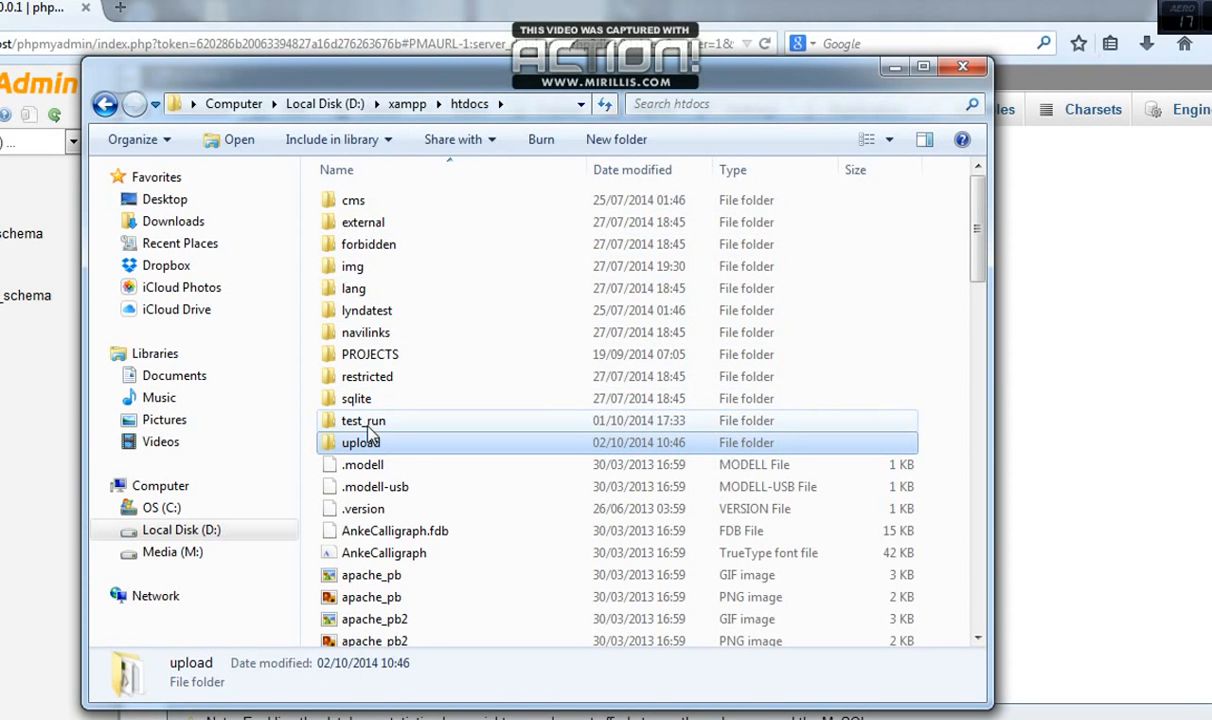
mouse_move(372, 434)
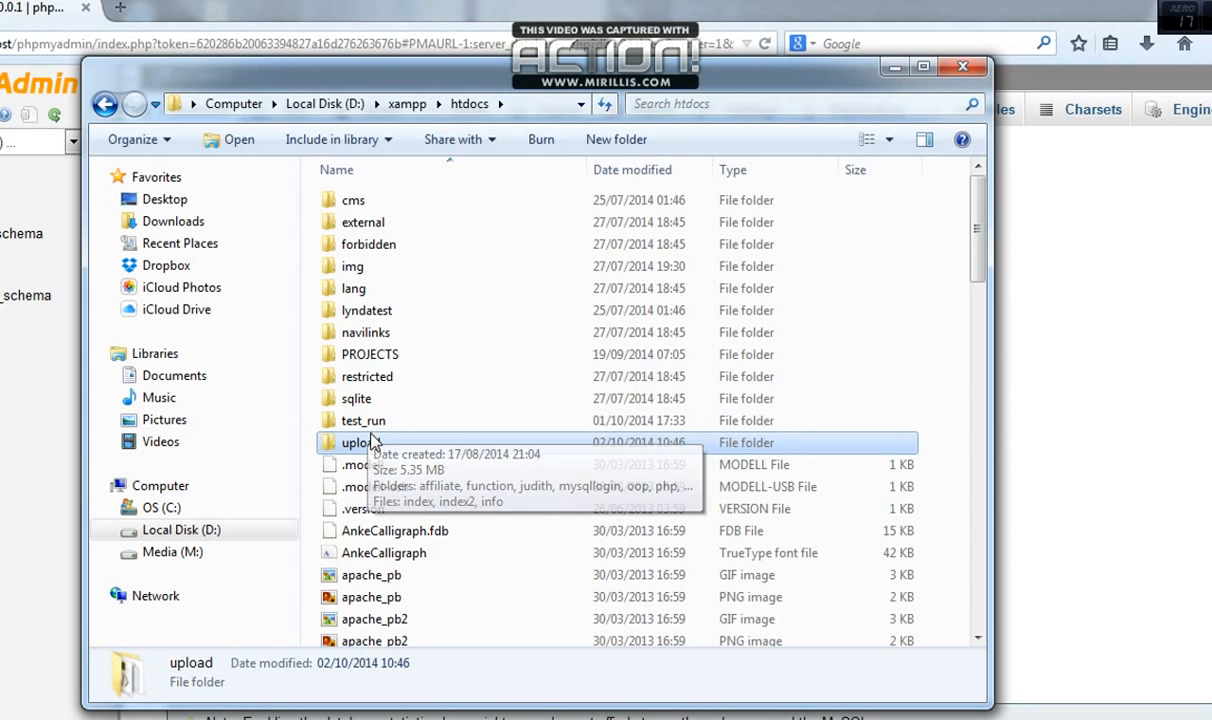
click(895, 68)
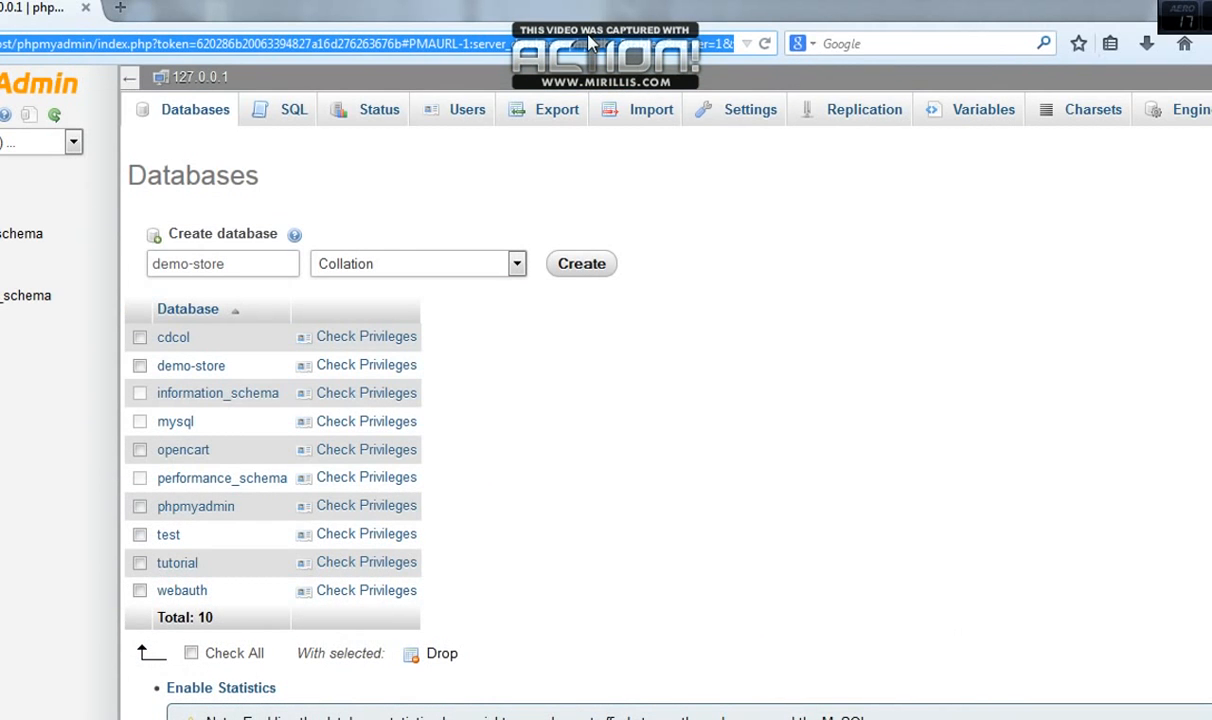
Load localhost/upload in Firefox to bring up the OpenCart installer's license agreement page
text(localh)
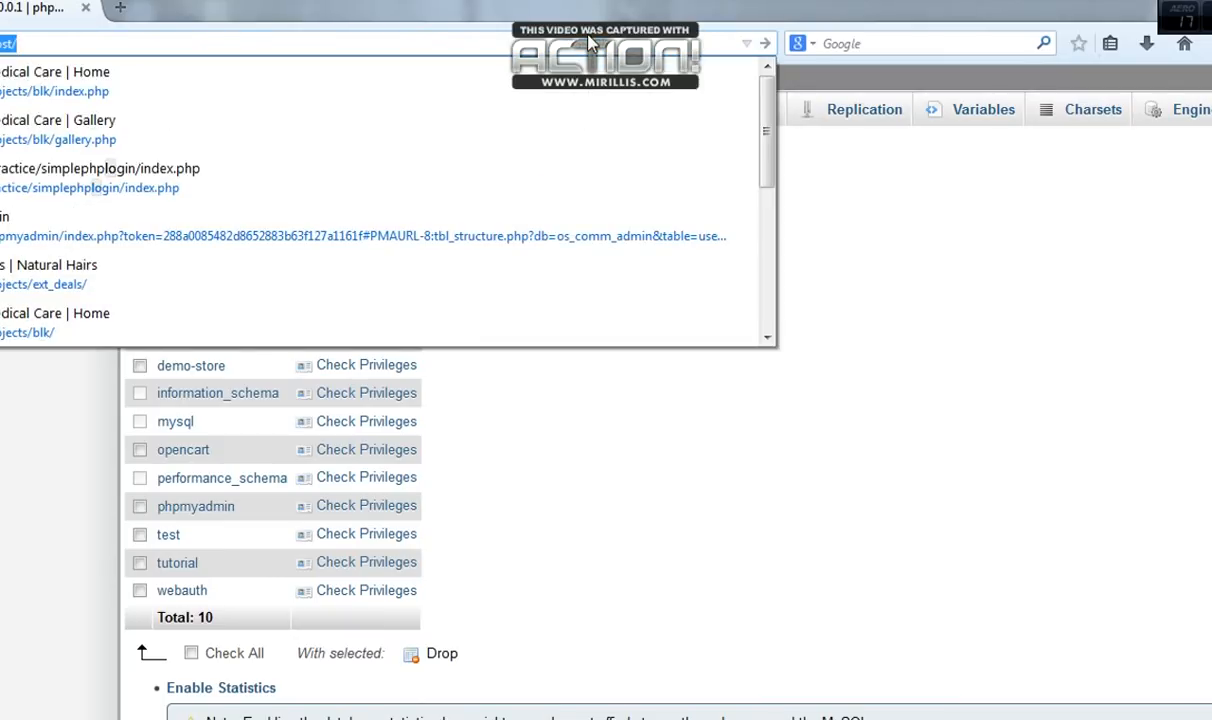
key(End)
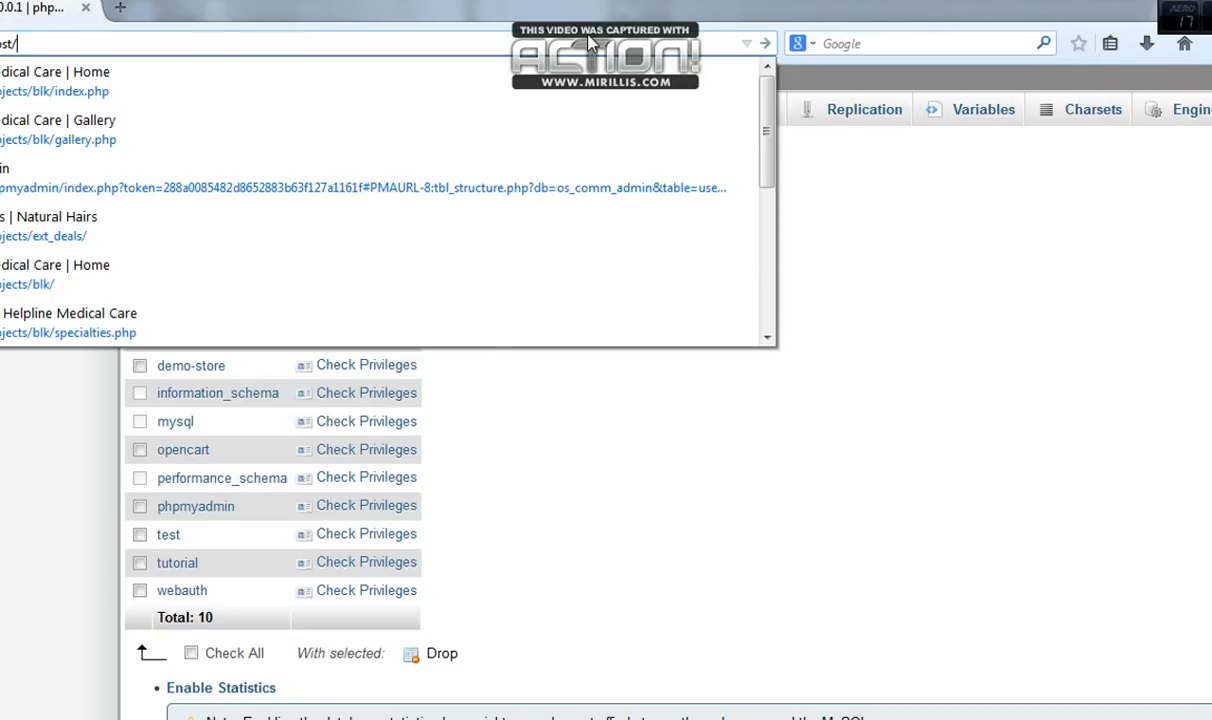
text(uplo)
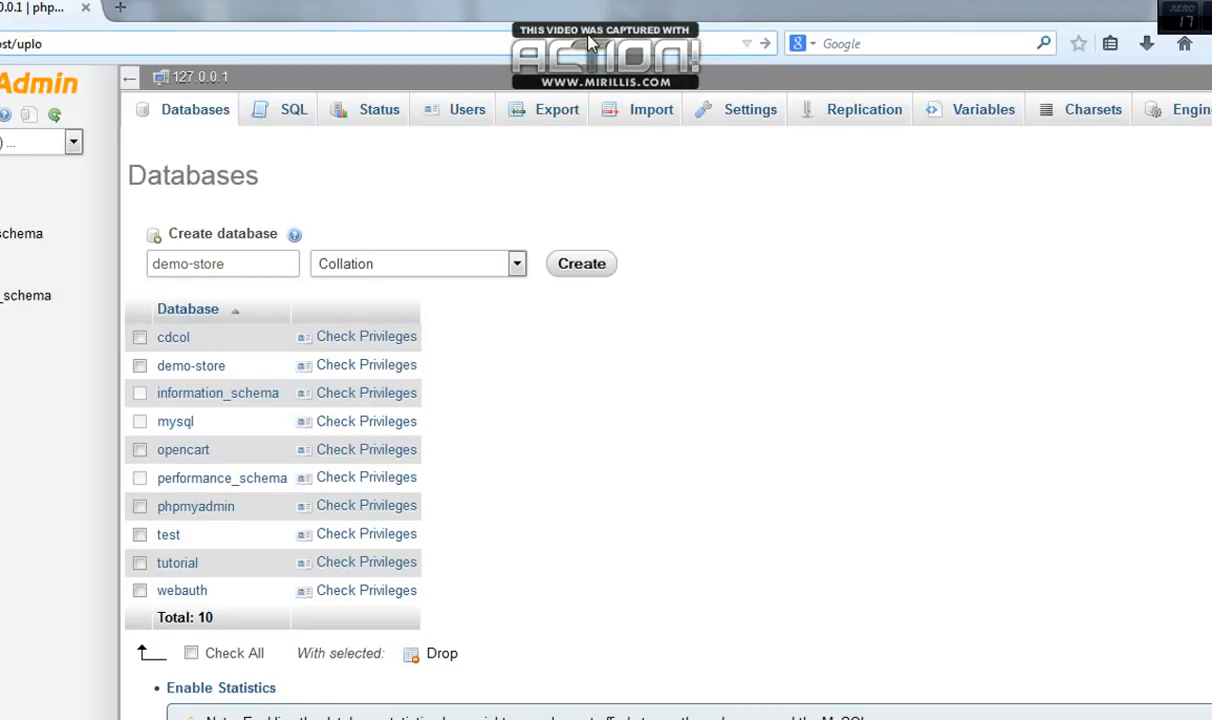
text(ad)
key(Return)
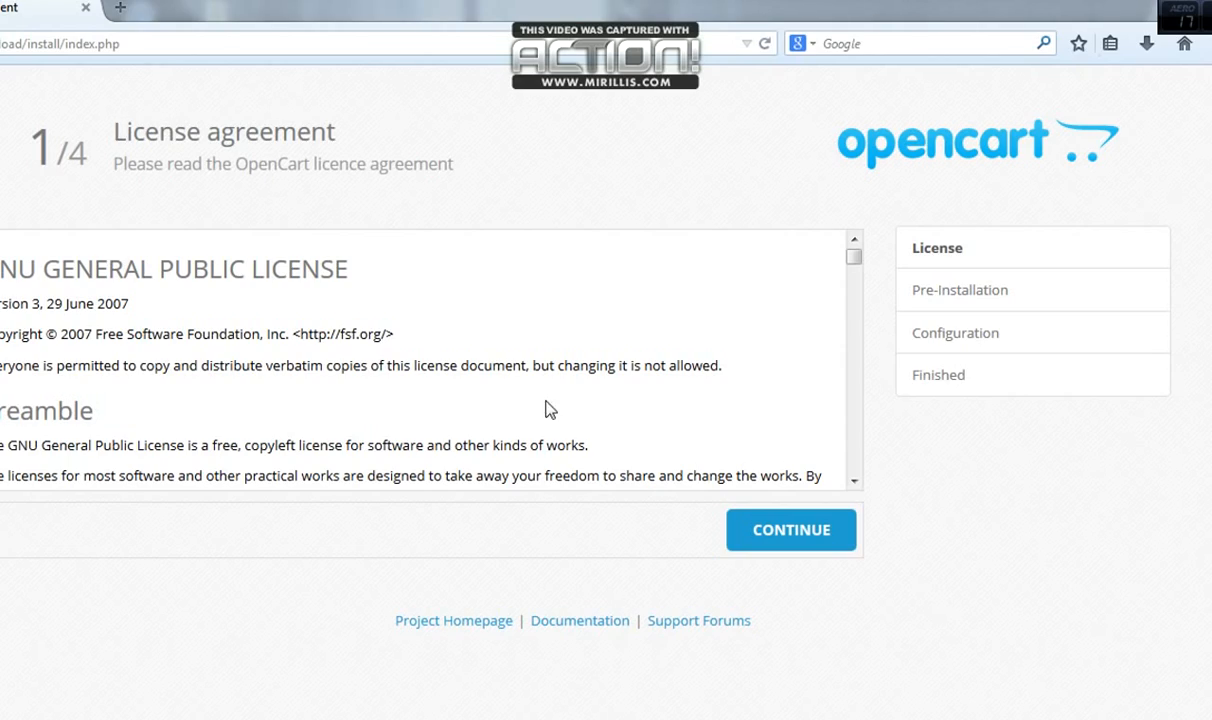
Accept the license, review the all-passing PHP, extension and folder checks, and continue to Configuration
drag(853, 257, 856, 472)
click(800, 528)
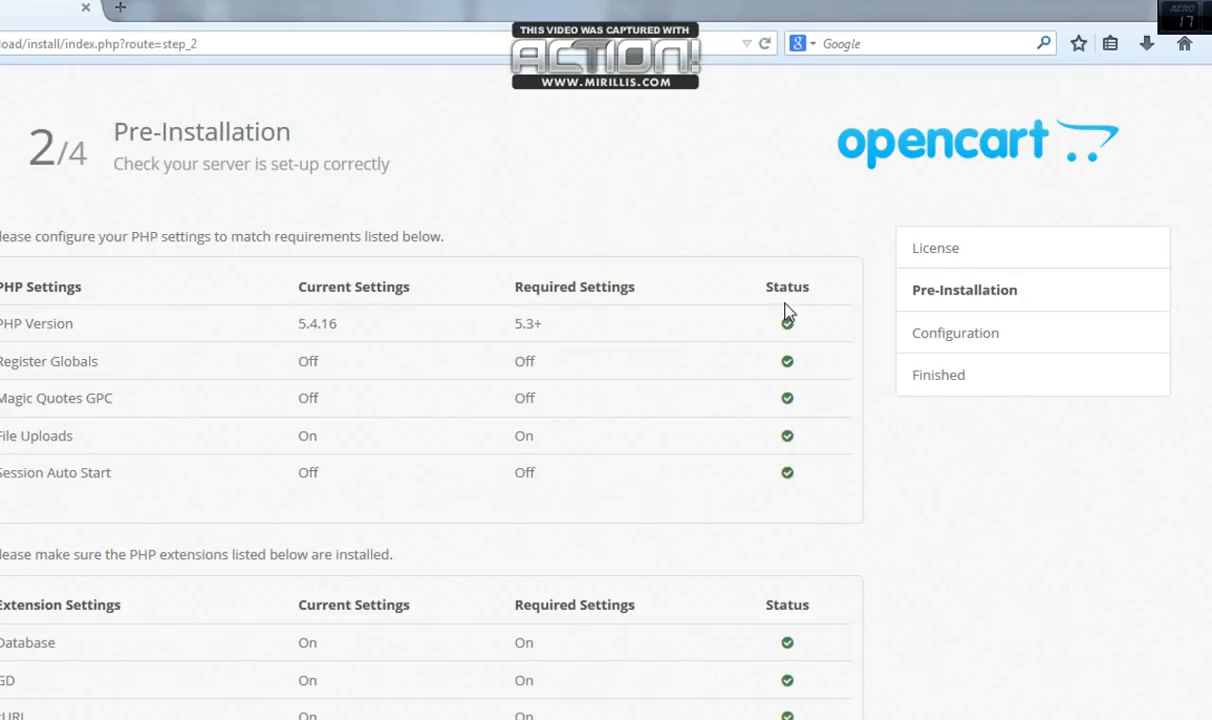
drag(780, 286, 785, 472)
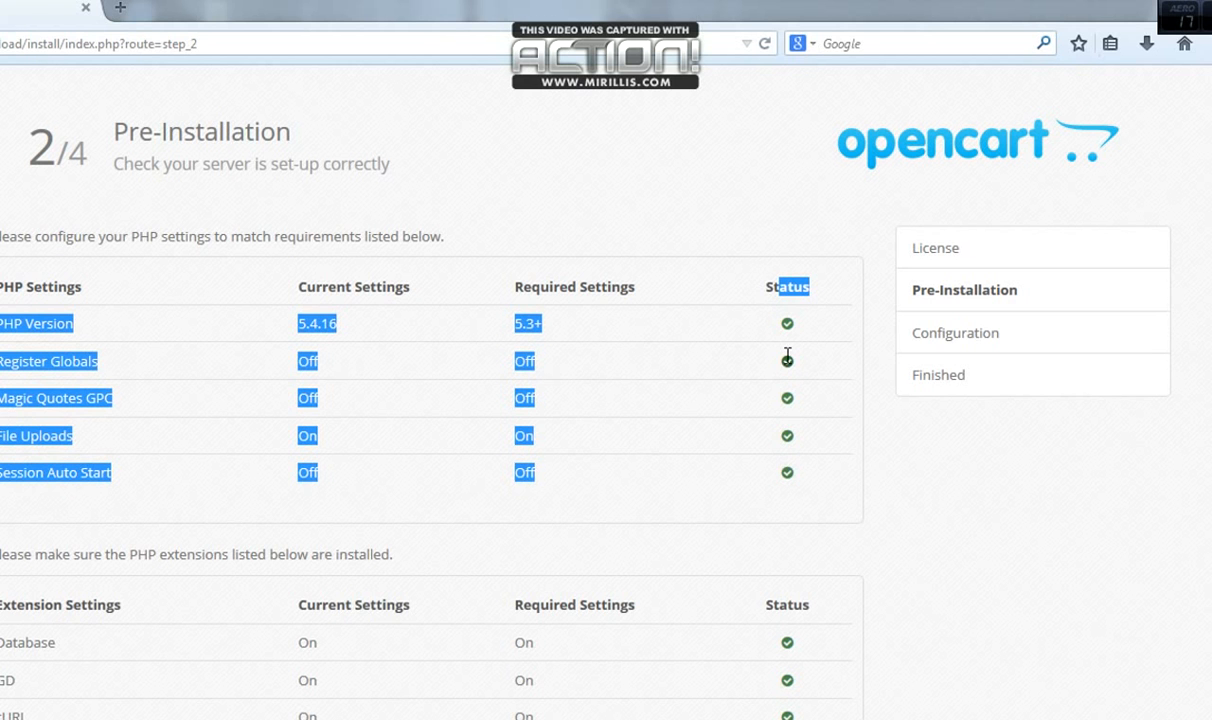
scroll(430, 400, down, 2)
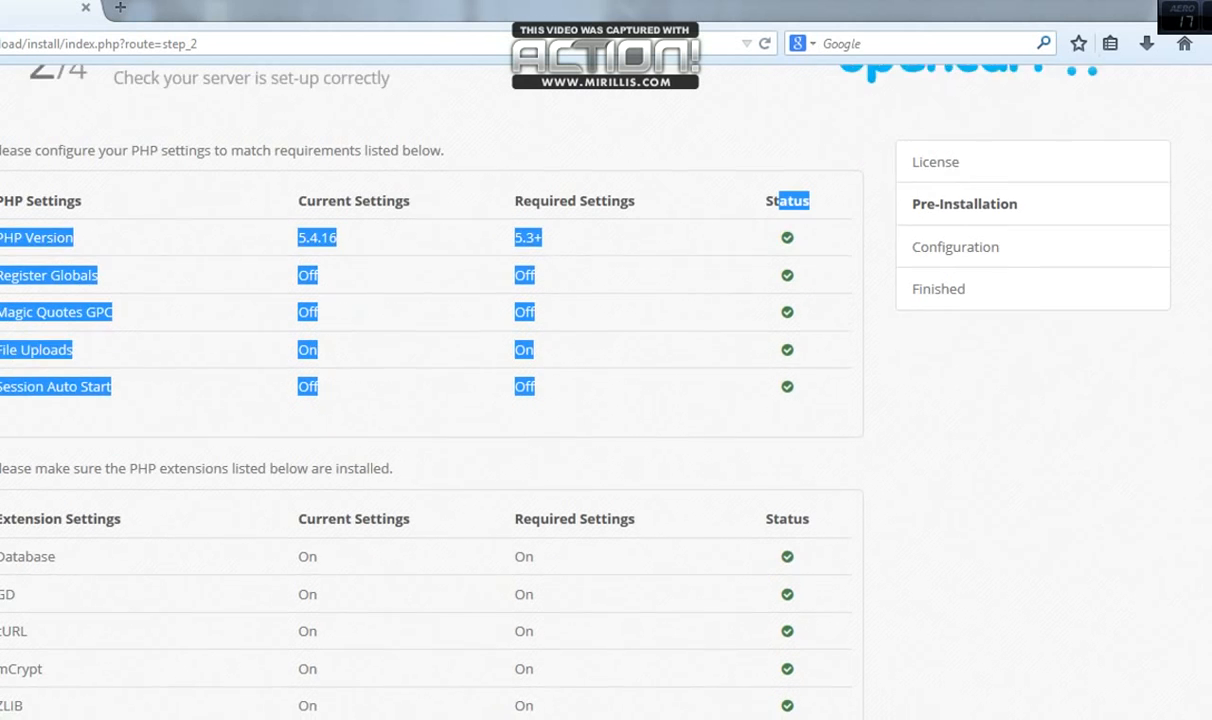
scroll(982, 425, down, 1)
click(982, 425)
scroll(982, 425, down, 3)
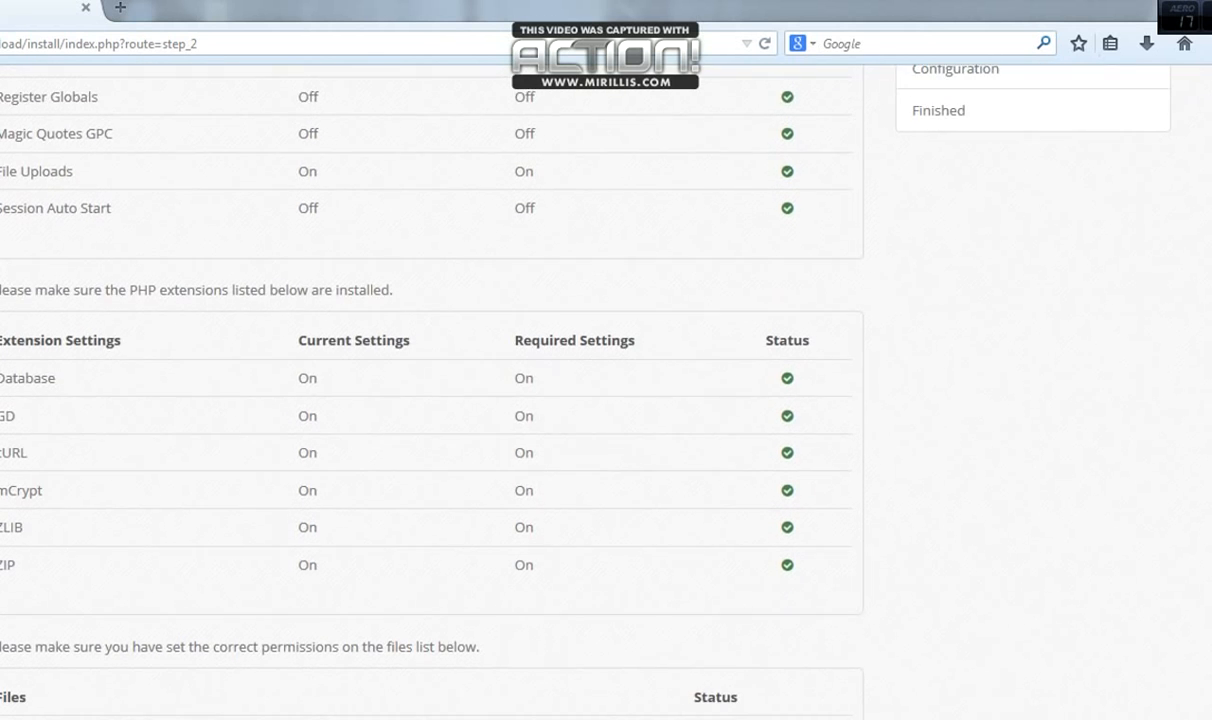
scroll(430, 400, down, 3)
scroll(430, 400, down, 10)
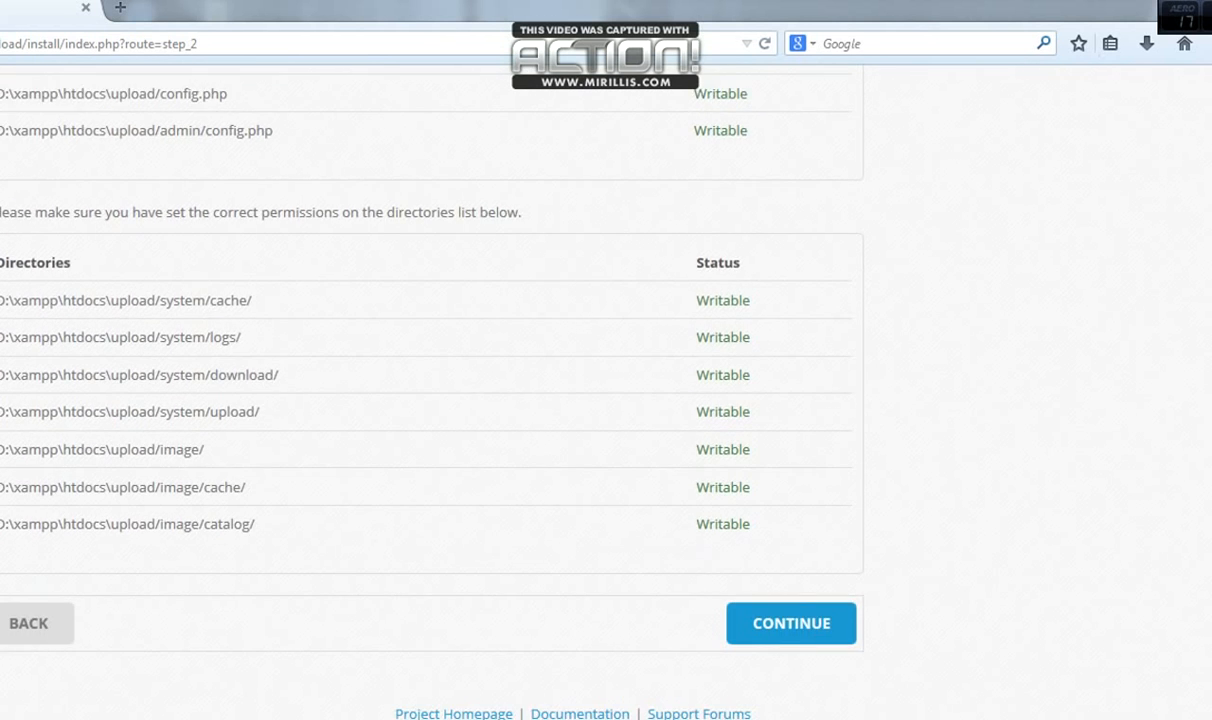
click(789, 636)
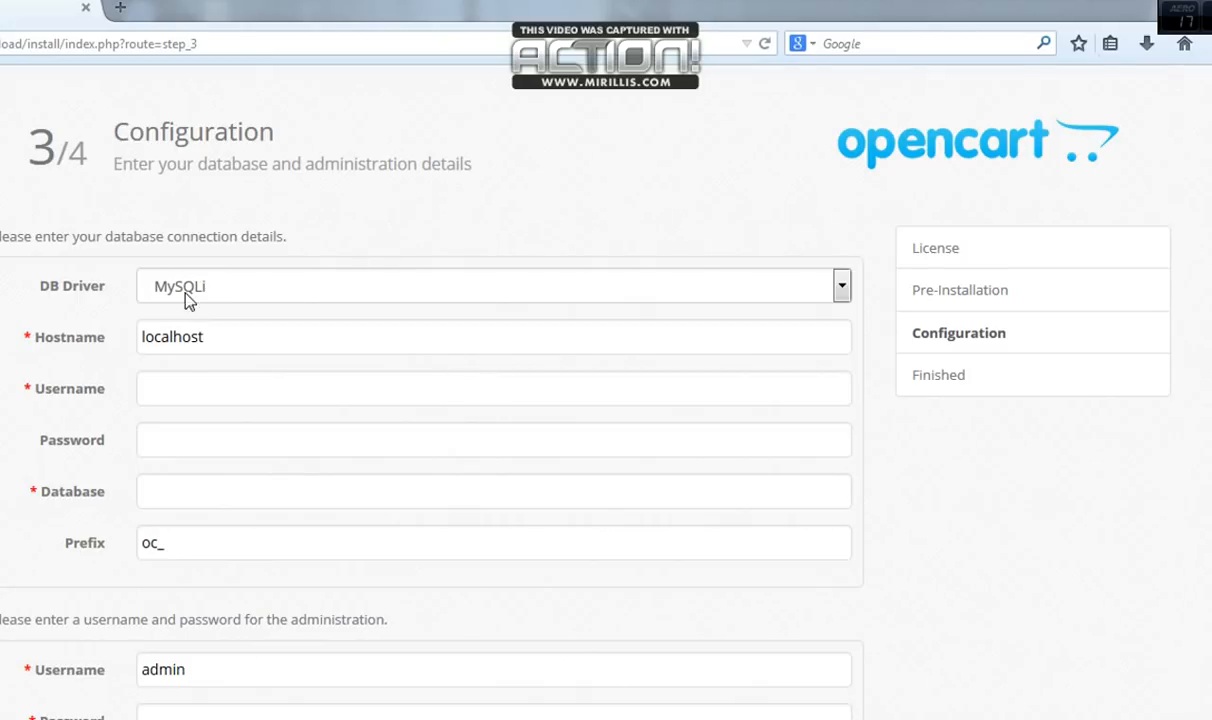
Keep hostname localhost and enter database user root, its password, database demo-store, prefix oc_
click(279, 324)
drag(279, 324, 141, 346)
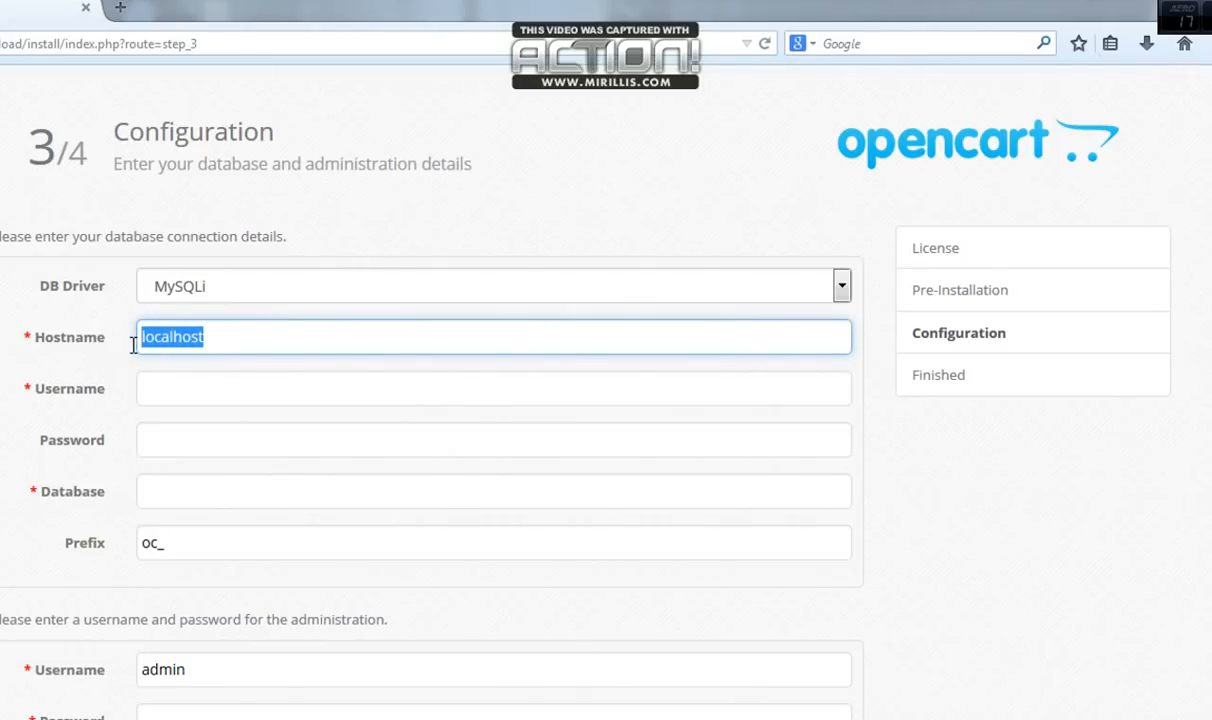
click(222, 365)
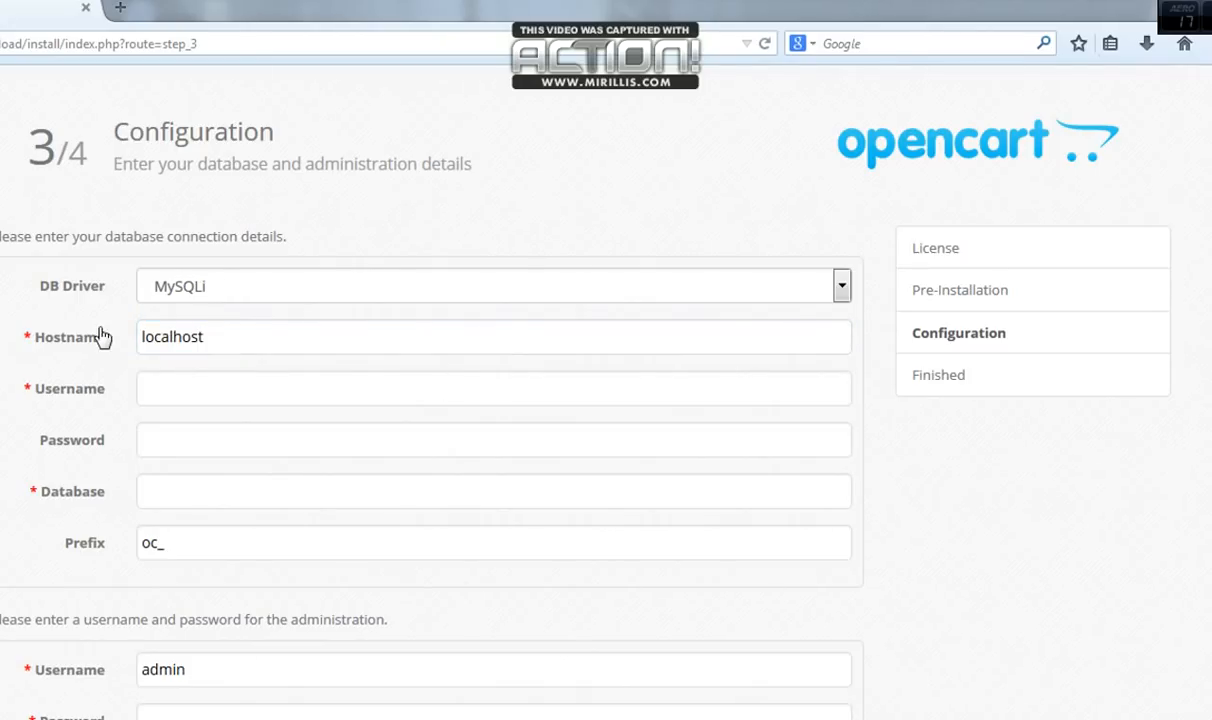
click(210, 397)
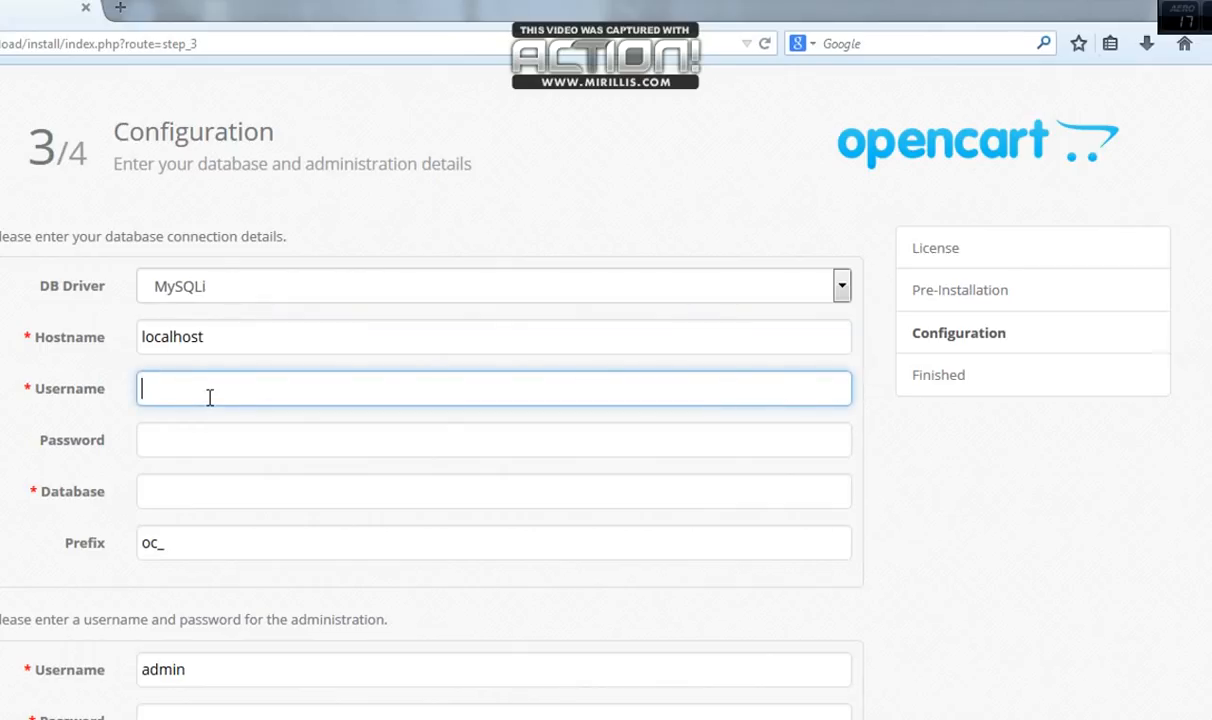
text(root)
click(243, 440)
text(123456)
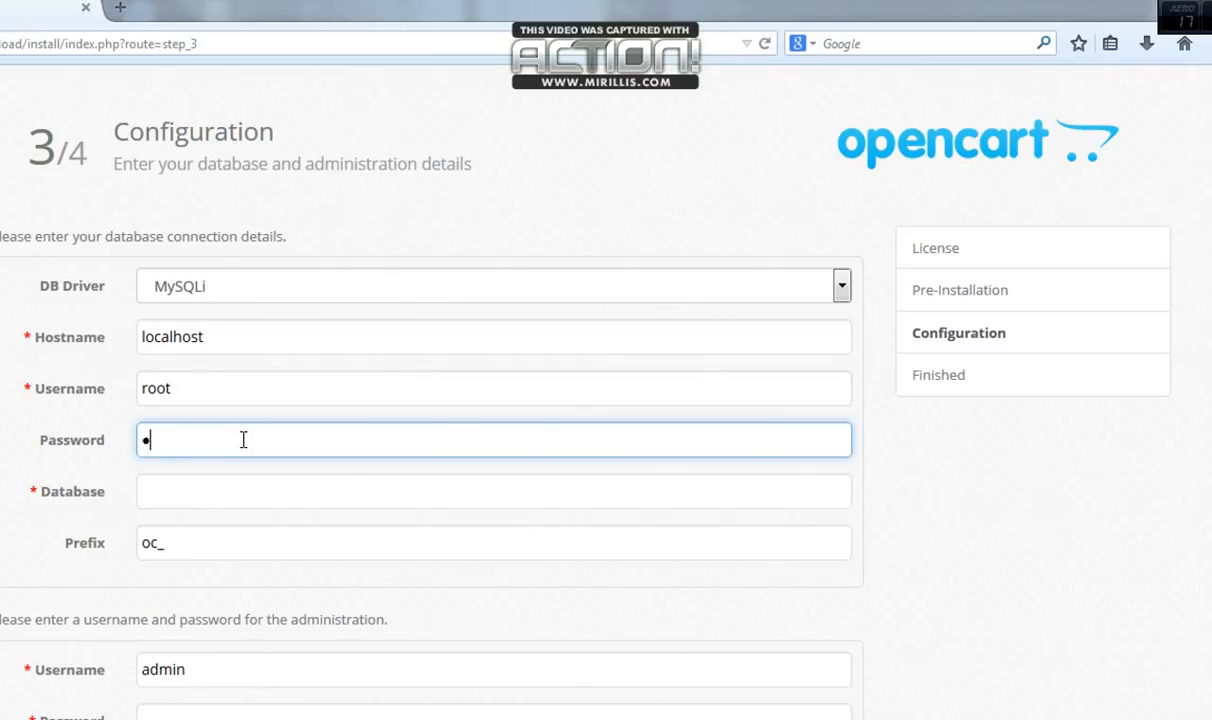
text(123456)
click(247, 493)
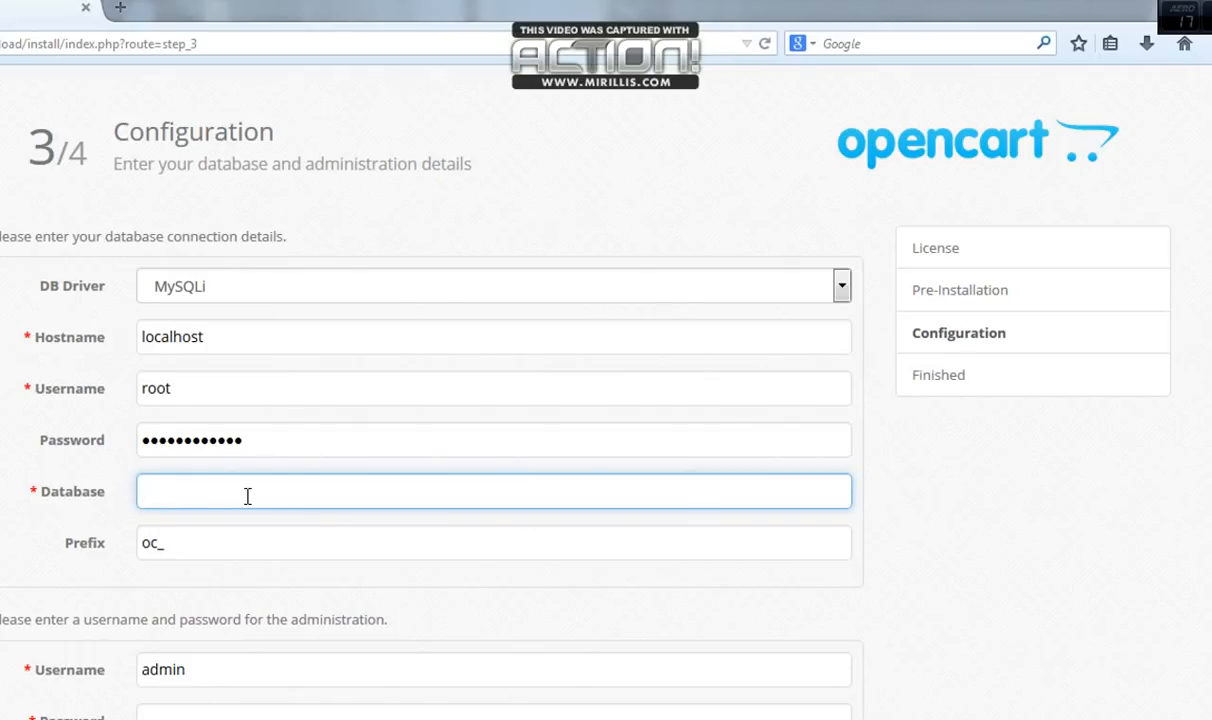
text(demo-store)
drag(168, 545, 127, 536)
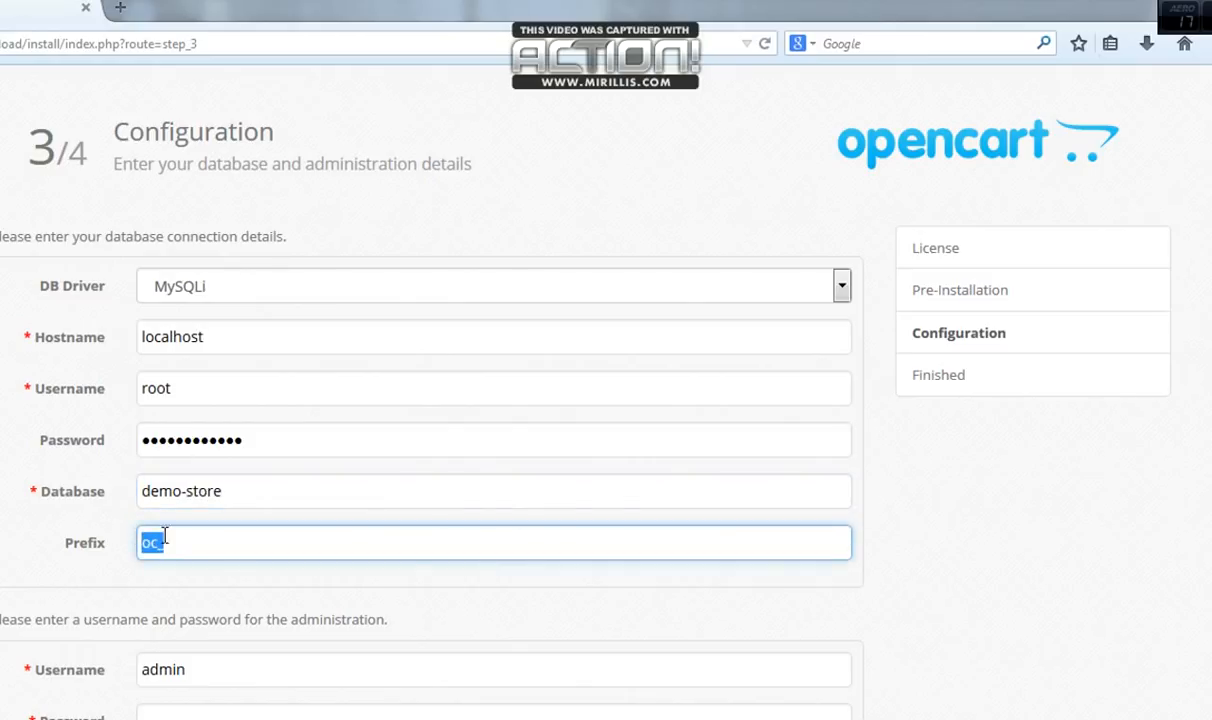
Keep the admin username 'admin' and type the admin account's password
scroll(452, 518, down, 3)
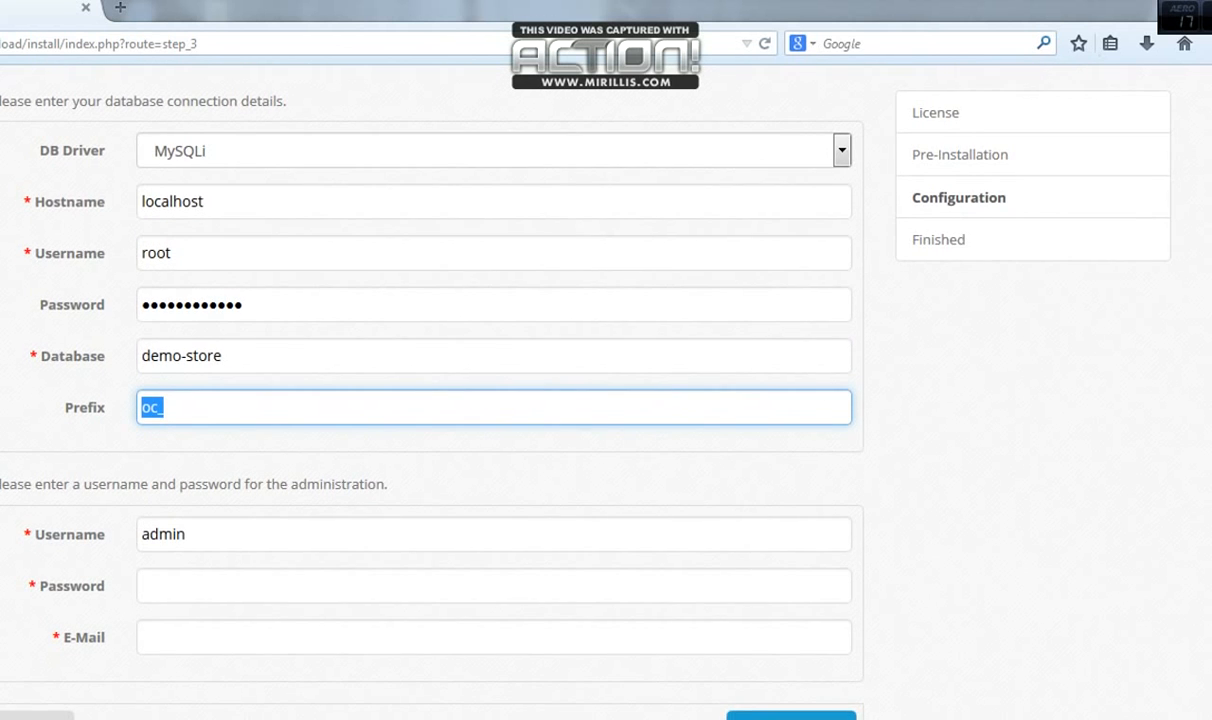
click(211, 484)
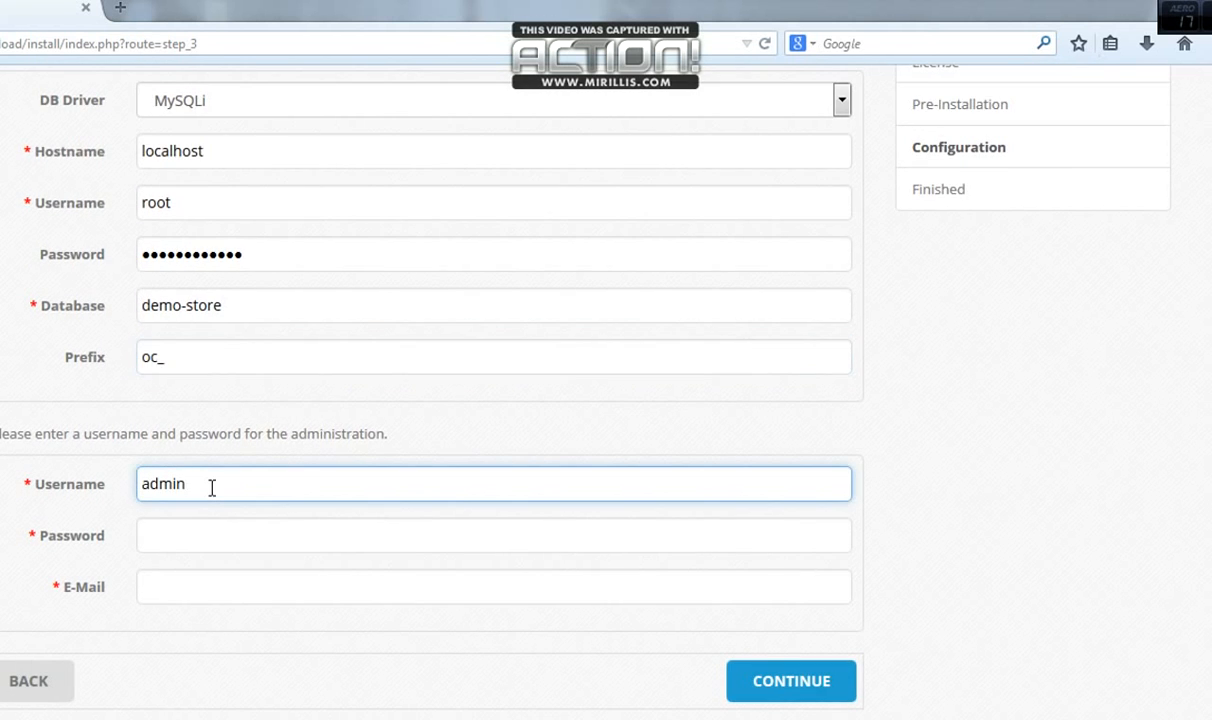
drag(203, 484, 130, 490)
drag(206, 488, 145, 485)
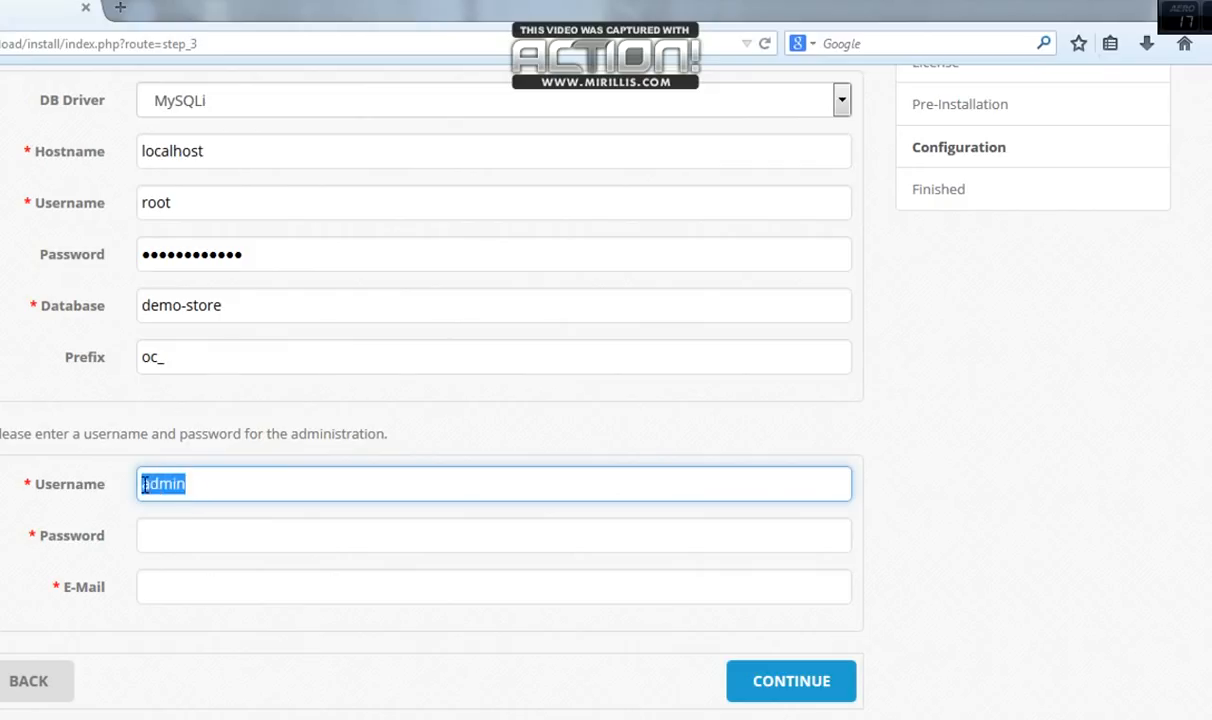
drag(228, 485, 137, 488)
drag(238, 487, 180, 485)
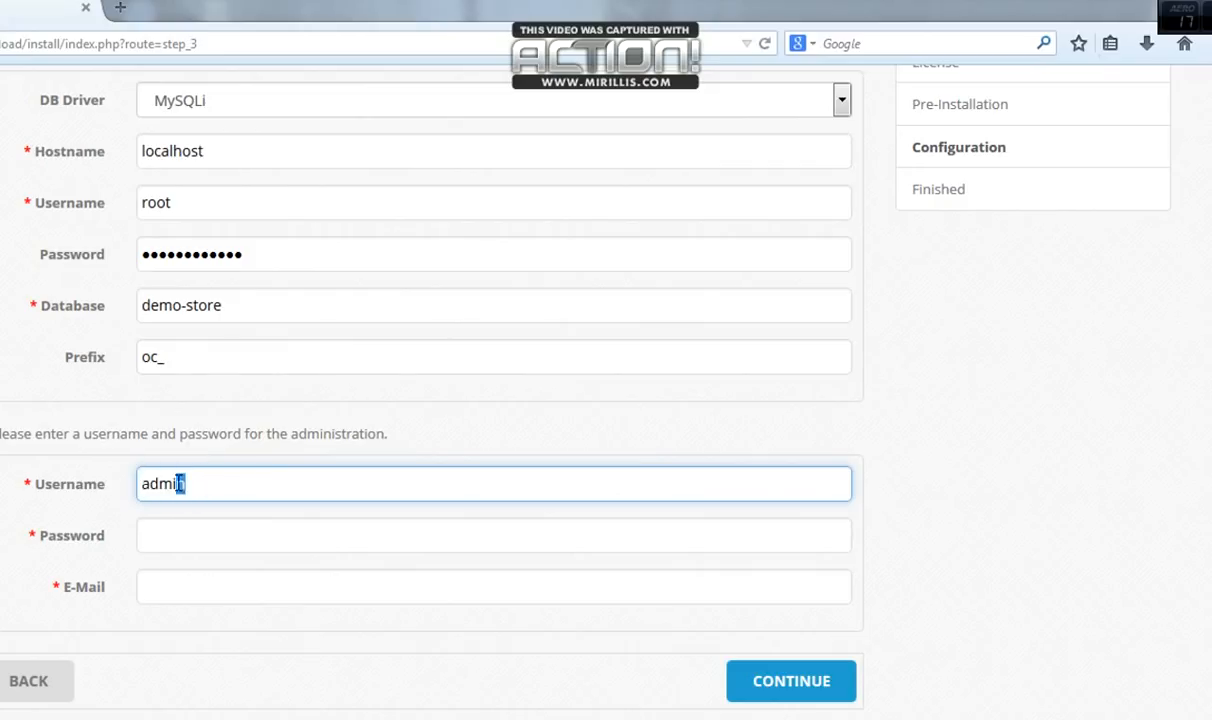
click(209, 539)
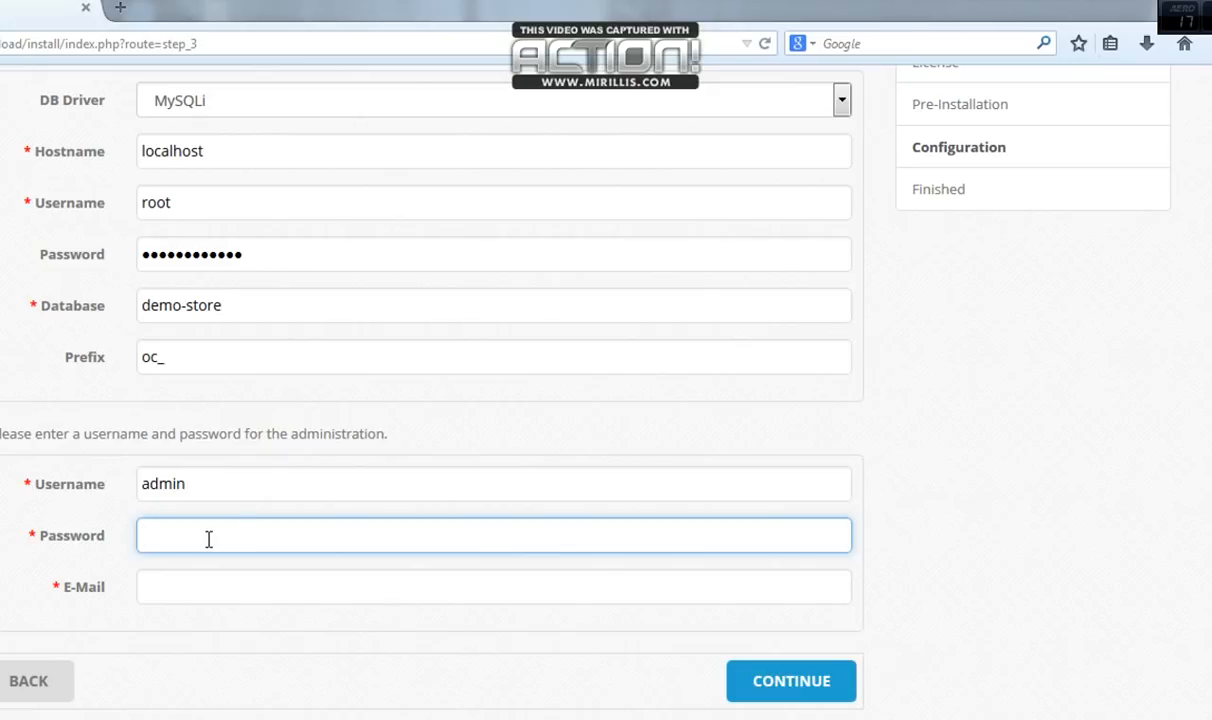
text(admin_admin)
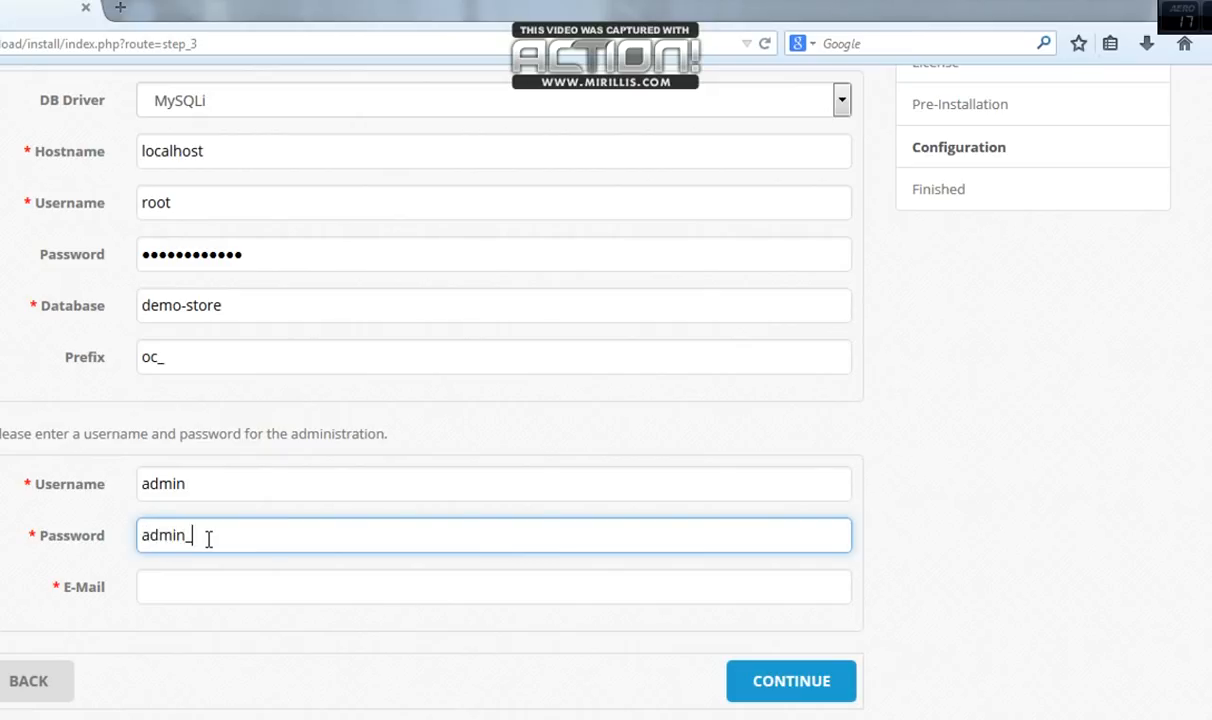